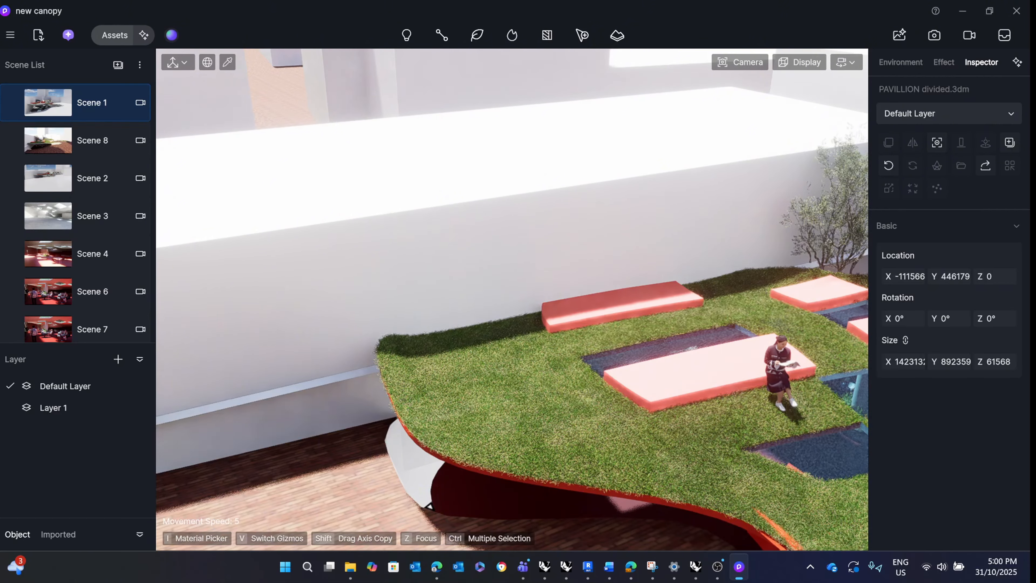
right_click_drag(571, 387, 591, 360)
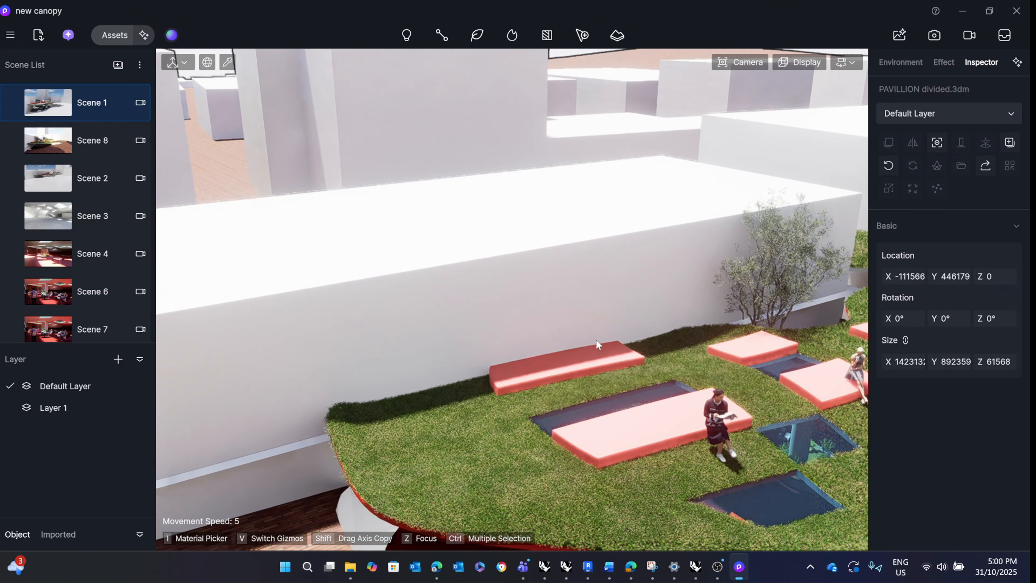
scroll(597, 342, "down", 7)
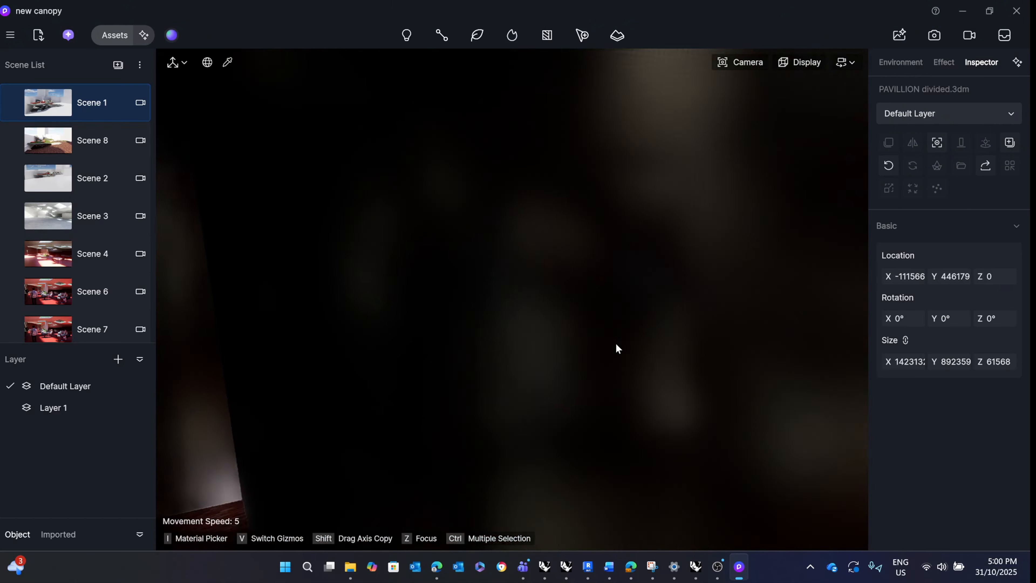
scroll(616, 344, "down", 1)
scroll(655, 363, "up", 2)
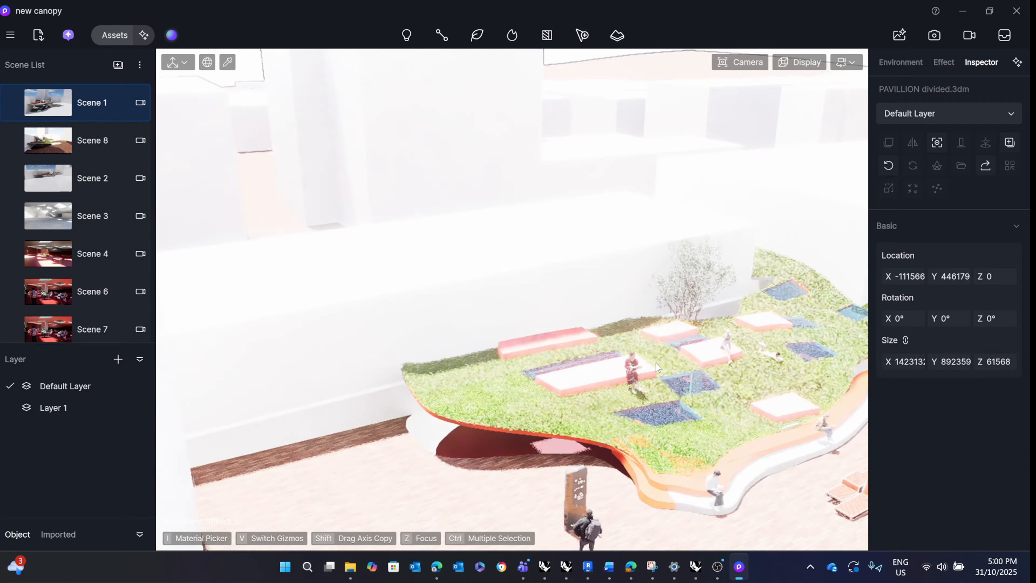
scroll(655, 363, "up", 5)
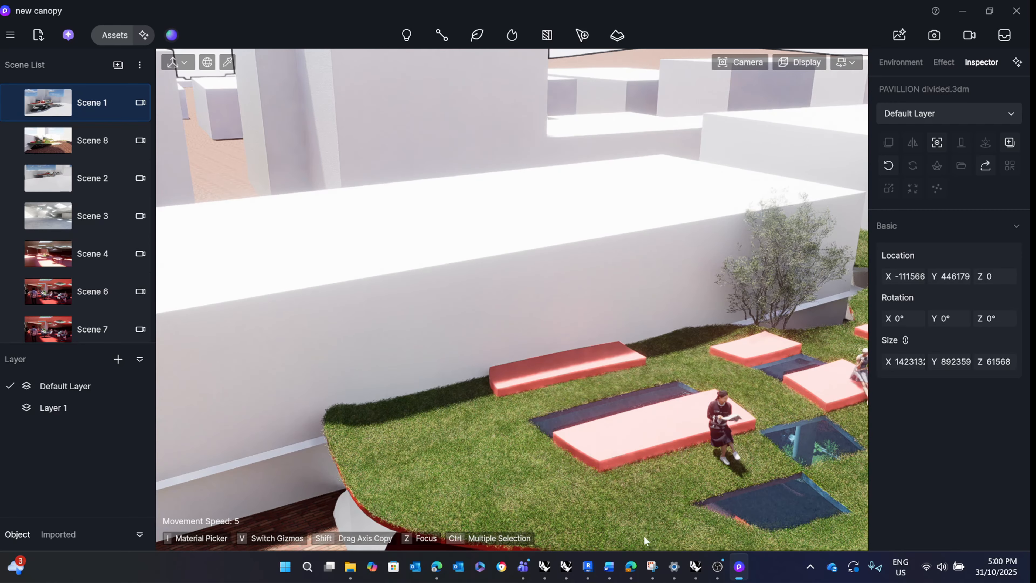
left_click(718, 566)
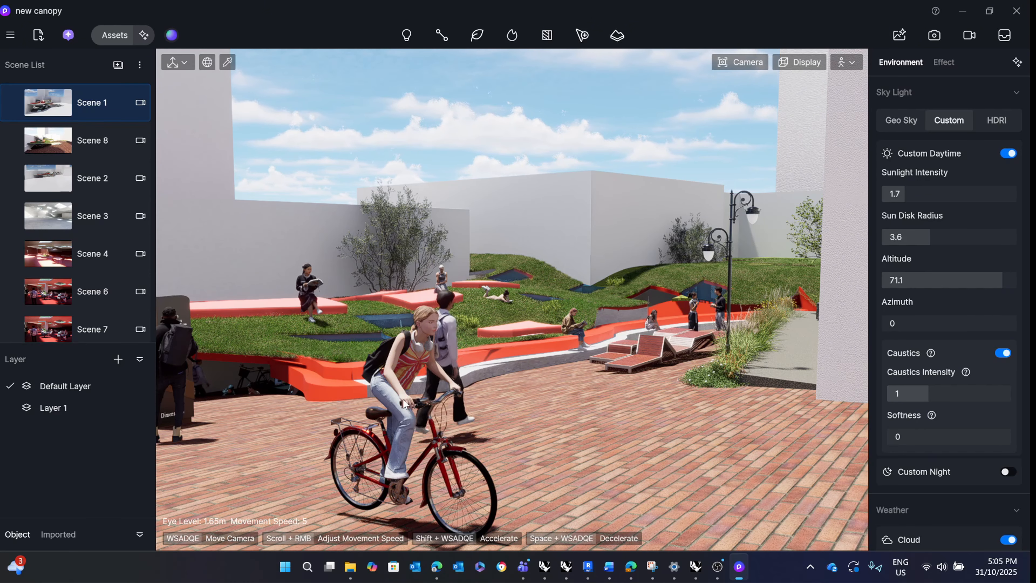
Postpone regenerating the changed grass scatter area and clear the selection.
left_click(383, 416)
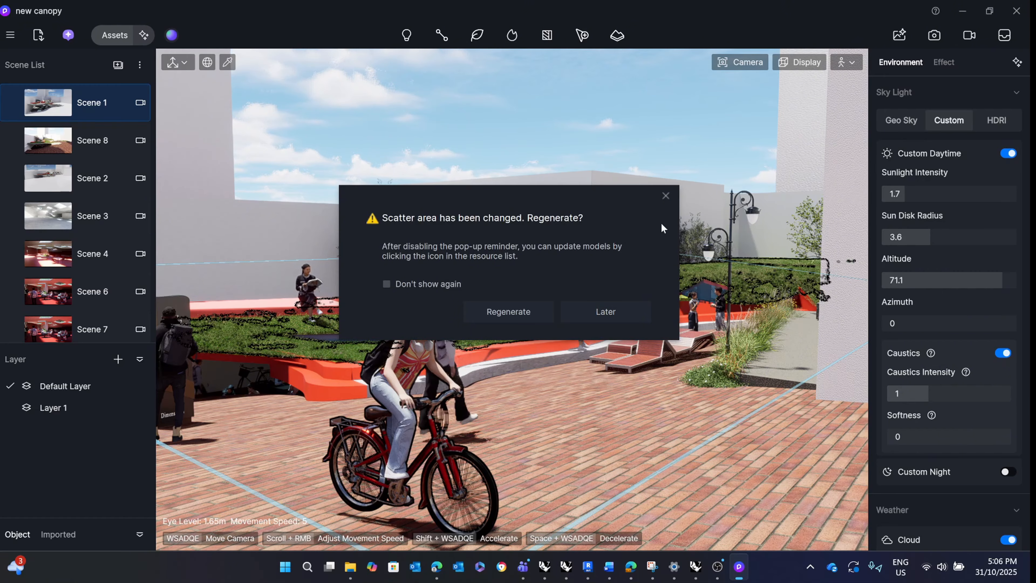
left_click(600, 317)
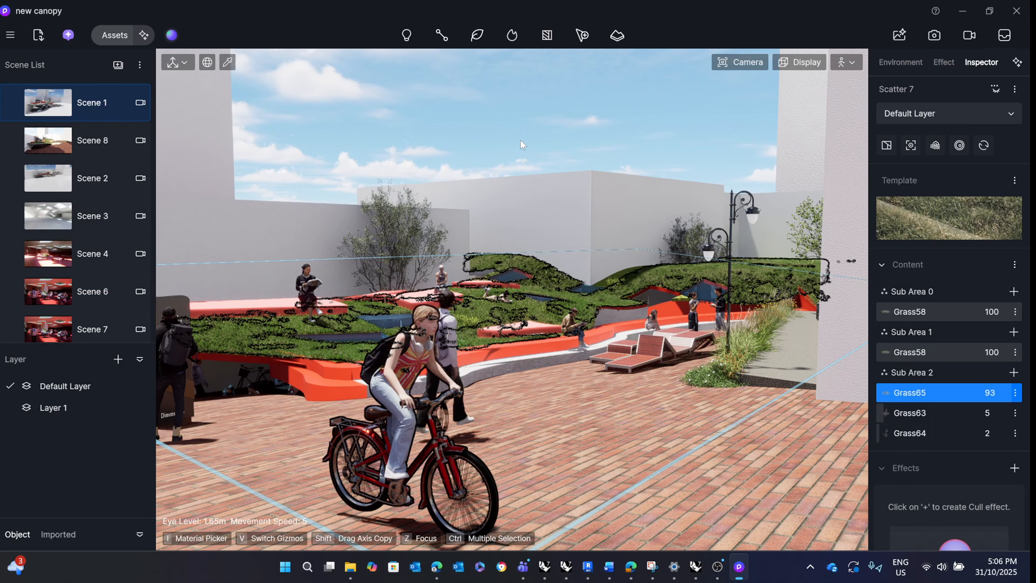
key("Escape")
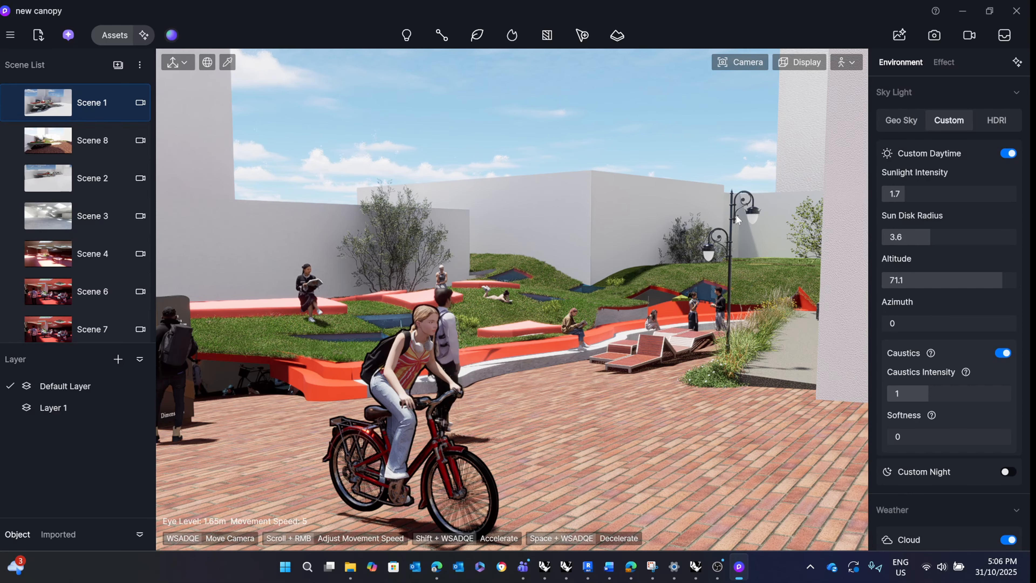
Open Scene 5 to view the covered seating area under the canopy, leaving the scene name as it is.
scroll(65, 204, "down", 2)
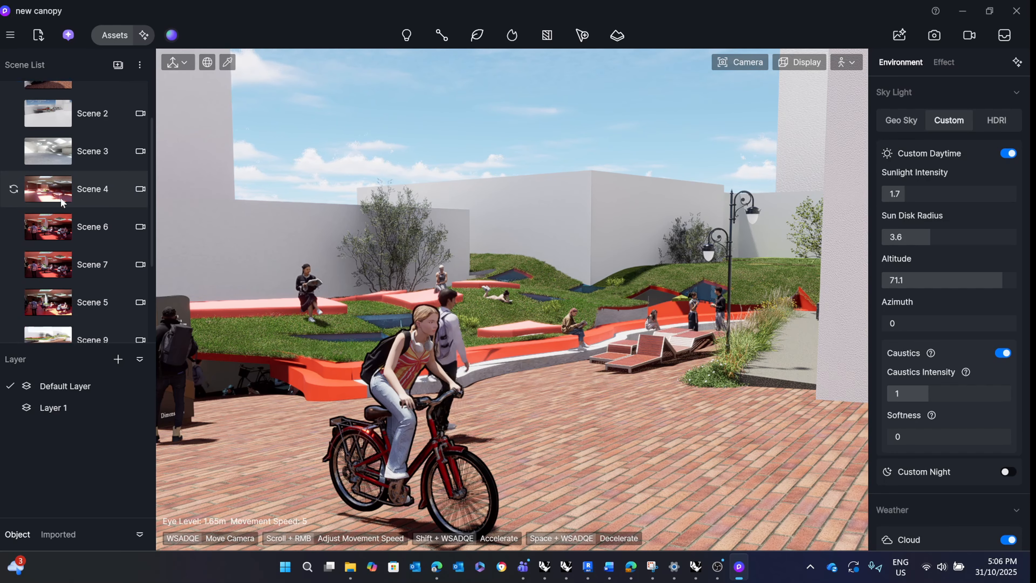
scroll(86, 259, "up", 2)
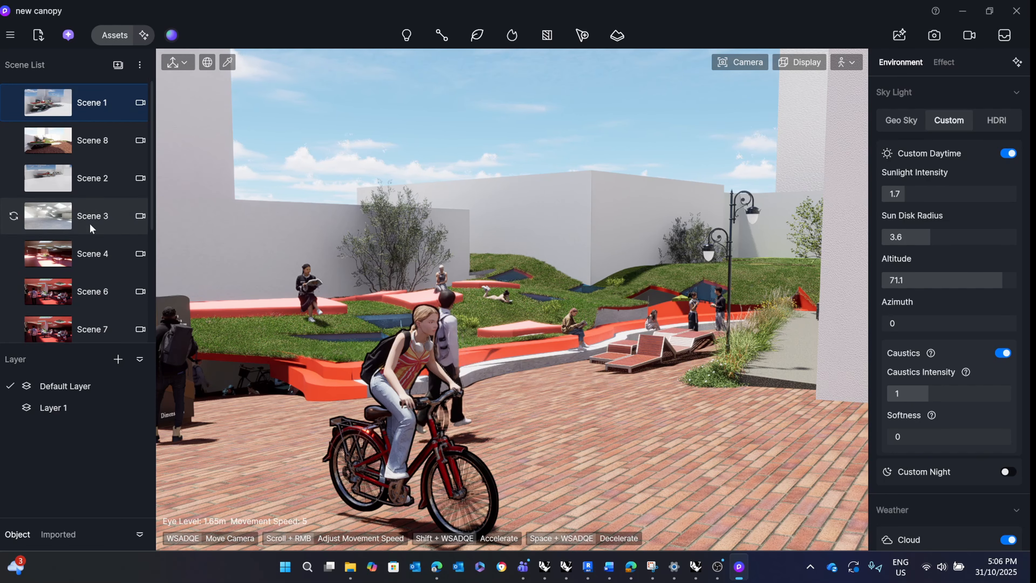
scroll(80, 301, "down", 2)
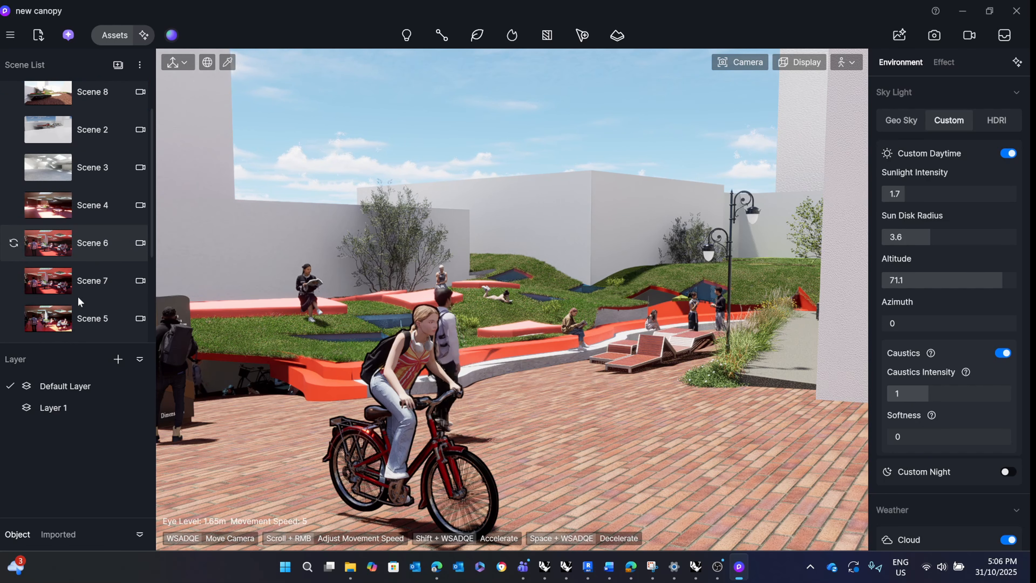
left_click(44, 306)
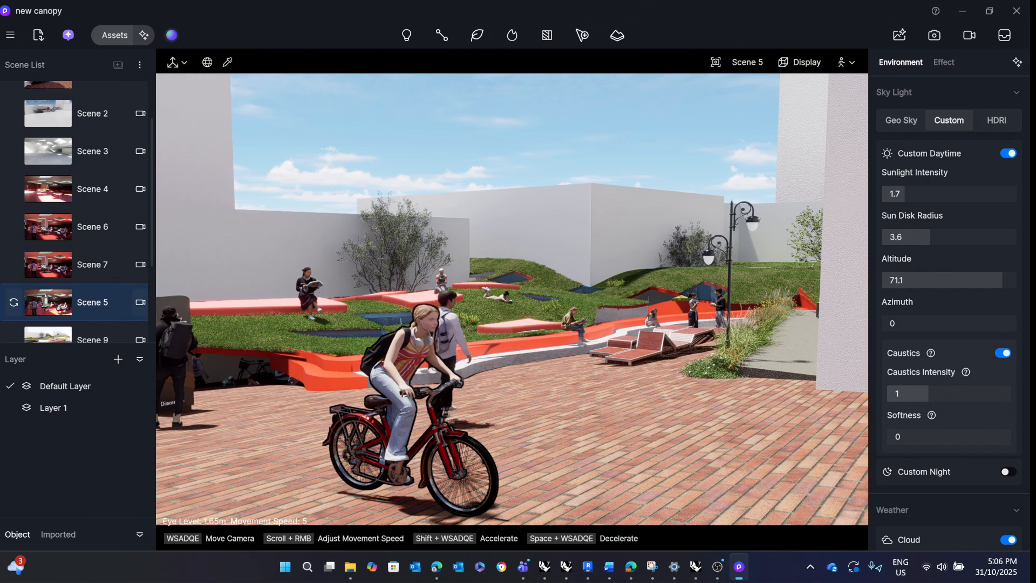
double_click(45, 306)
left_click(98, 304)
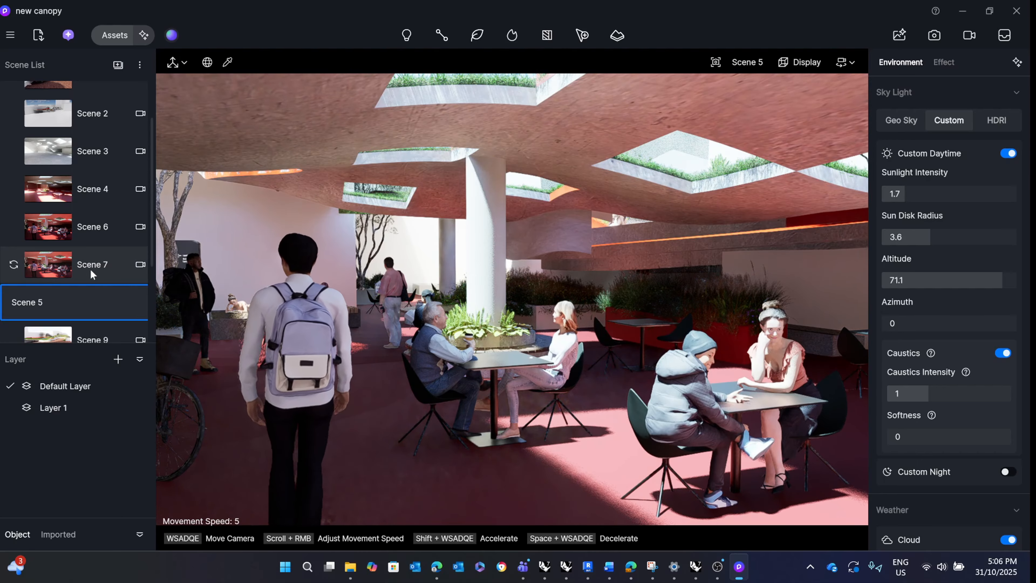
key("Return")
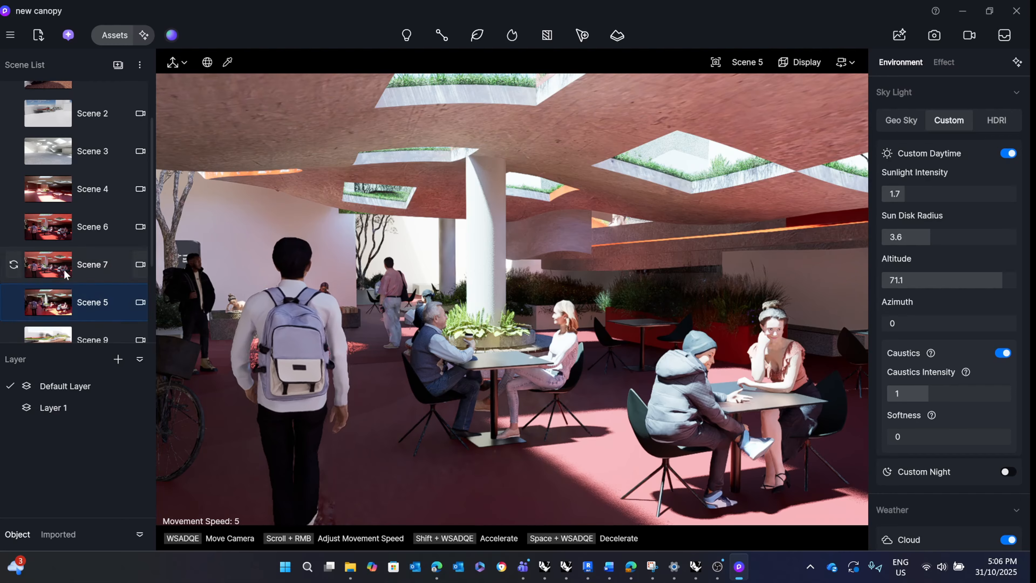
Open Scene 7 and set its sunlight intensity to 2.9 and sun altitude to 90.
left_click(65, 269)
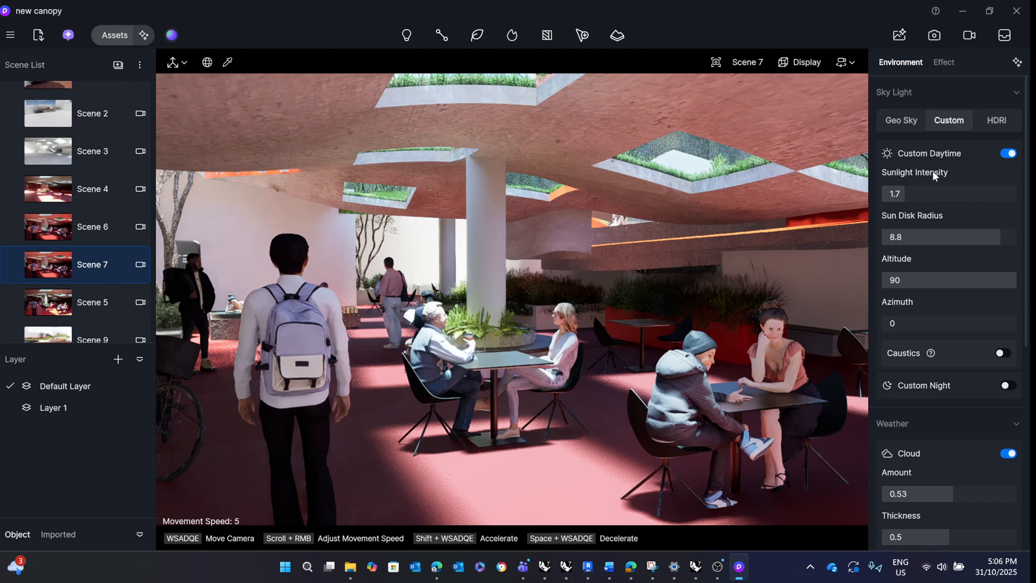
scroll(923, 257, "down", 2)
scroll(930, 266, "up", 2)
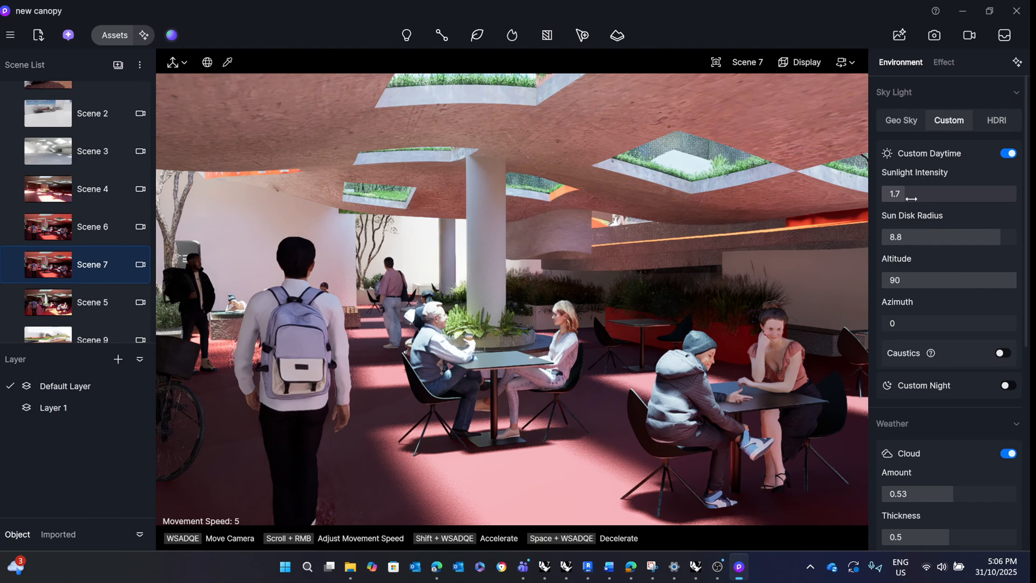
left_click_drag(918, 199, 934, 199)
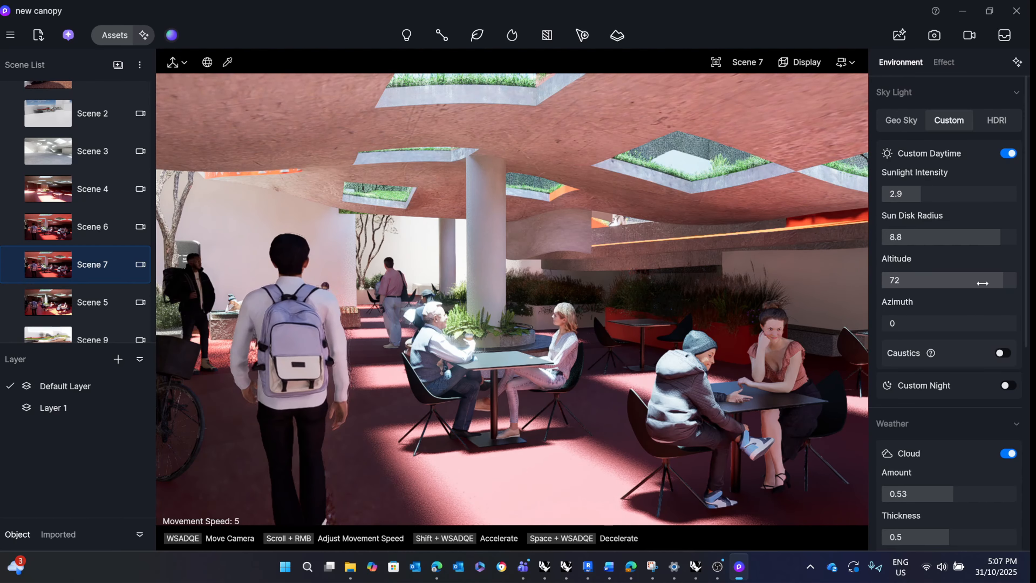
left_click_drag(982, 282, 1007, 280)
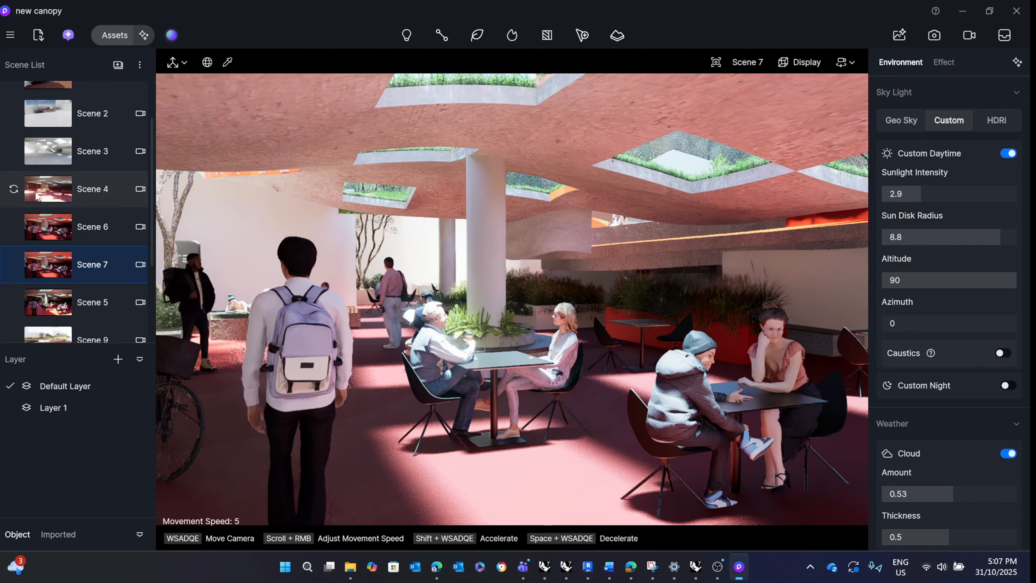
Open Scene 8, the exterior view of the grass-covered canopy and brick plaza, leaving its name as it is.
scroll(36, 195, "up", 2)
left_click(48, 151)
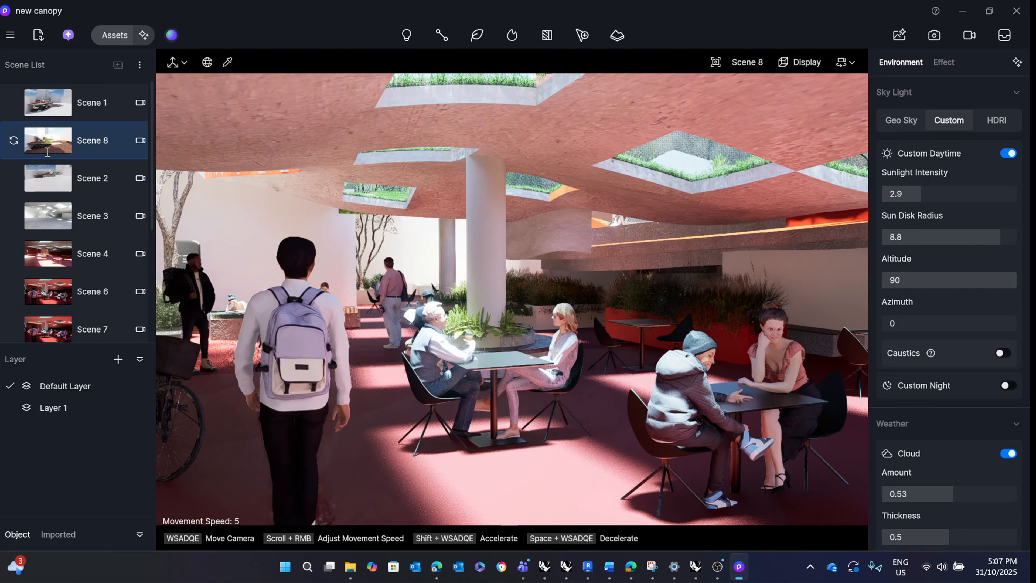
double_click(48, 152)
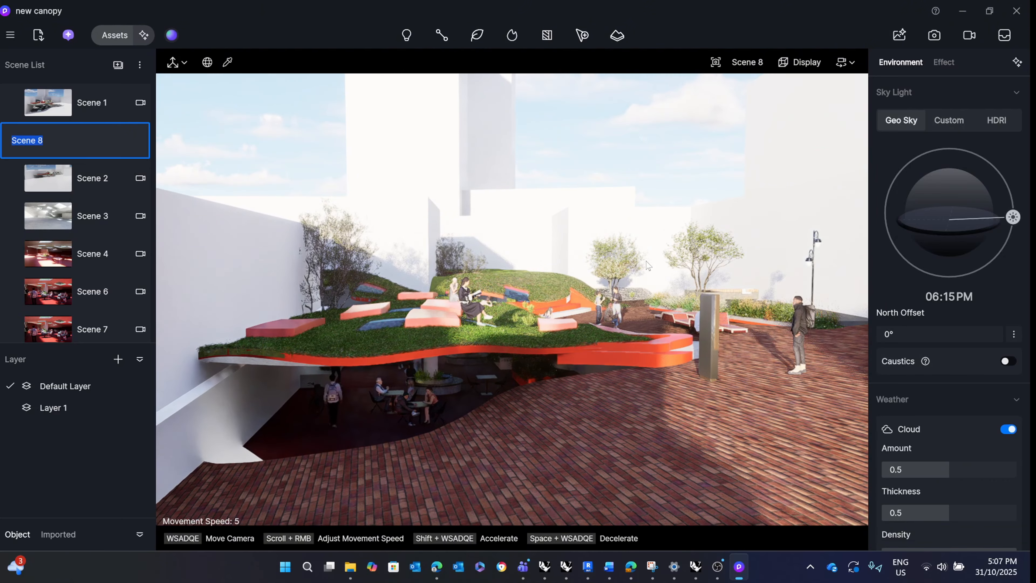
left_click(76, 148)
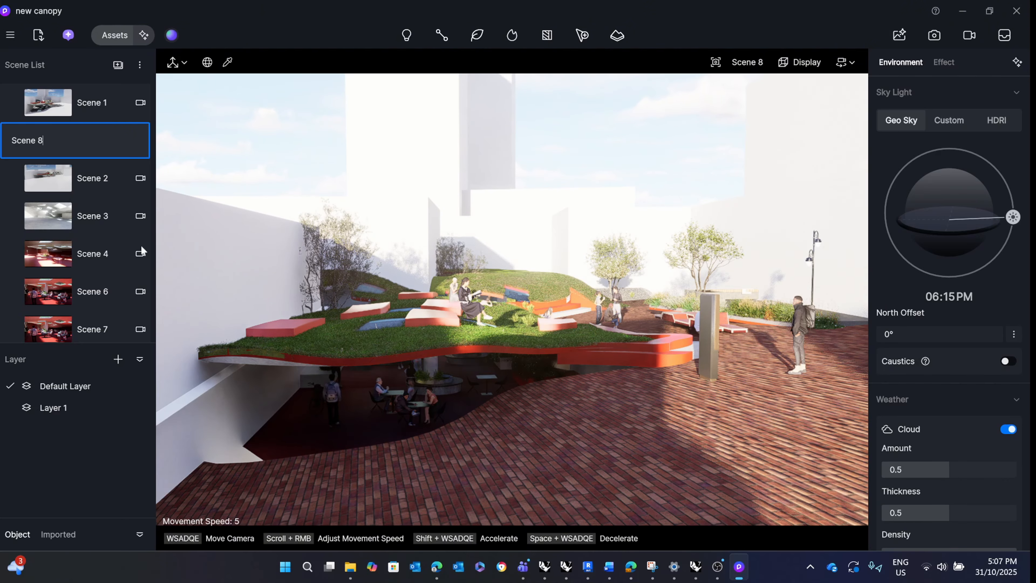
key("Return")
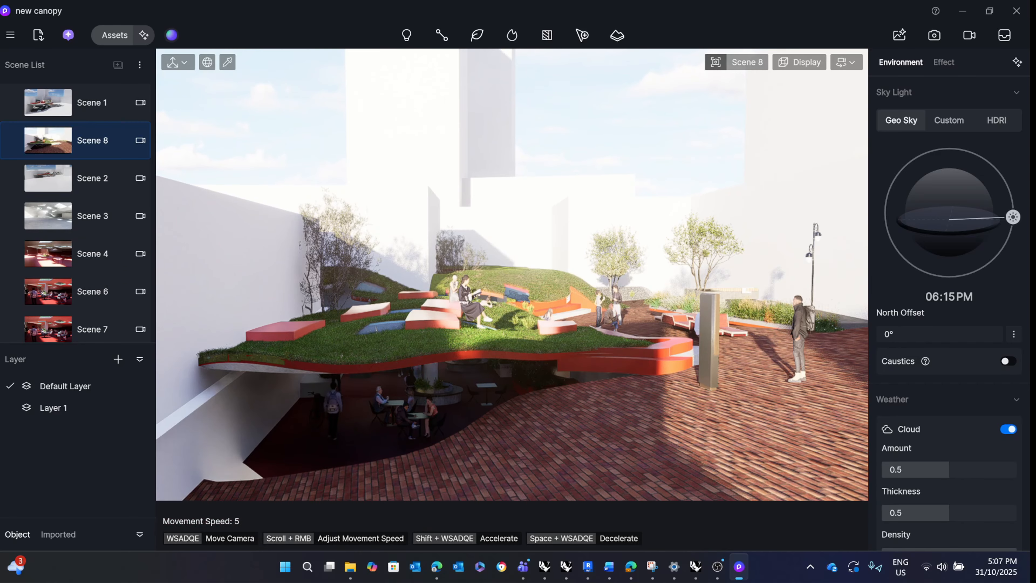
Move the camera closer to the plaza and reframe it on the sign pillar, pedestrians and canopy edge, with nothing selected.
right_click_drag(376, 328, 475, 323)
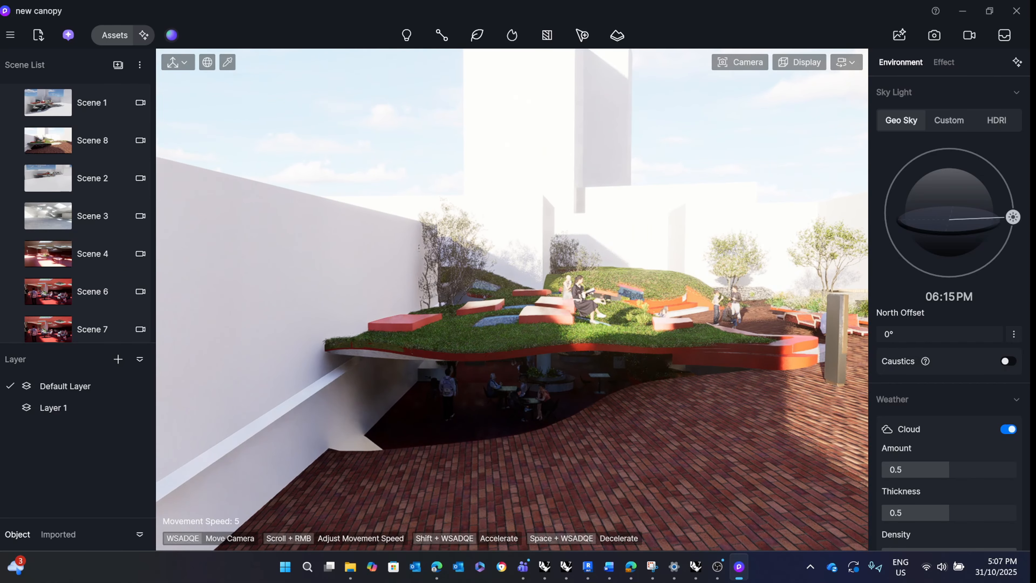
right_click_drag(724, 300, 780, 342)
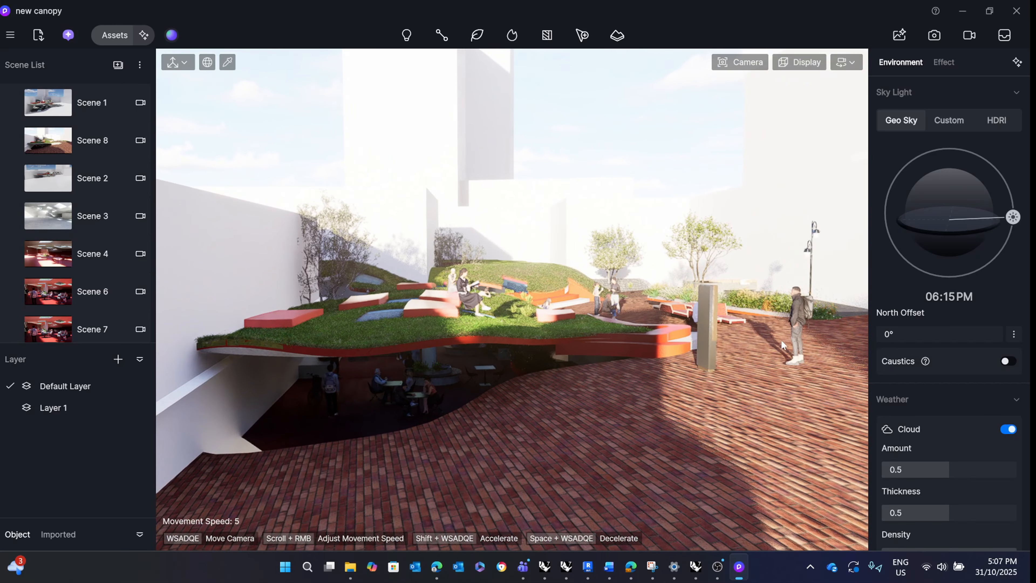
left_click(783, 332)
key("a")
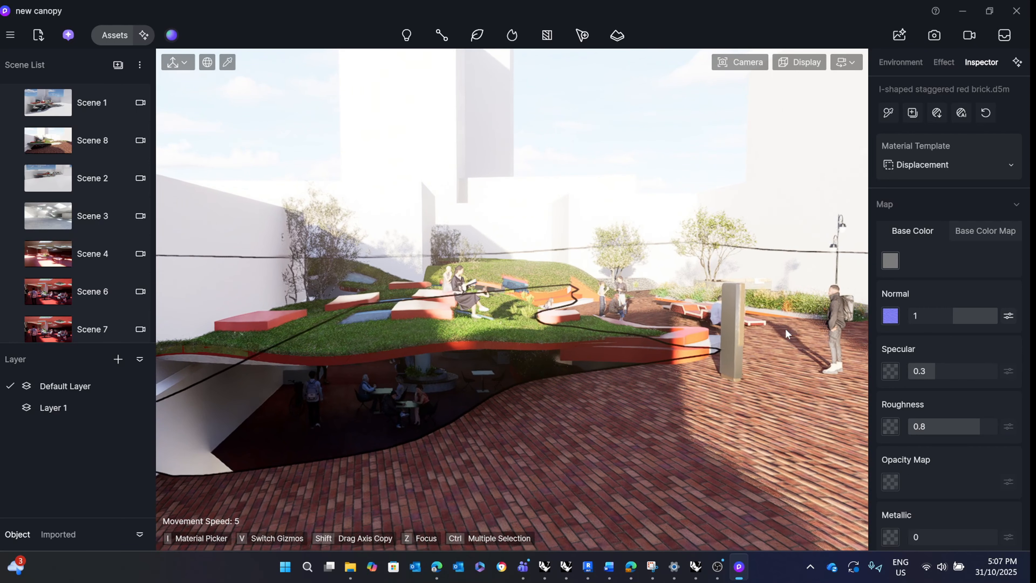
key("w")
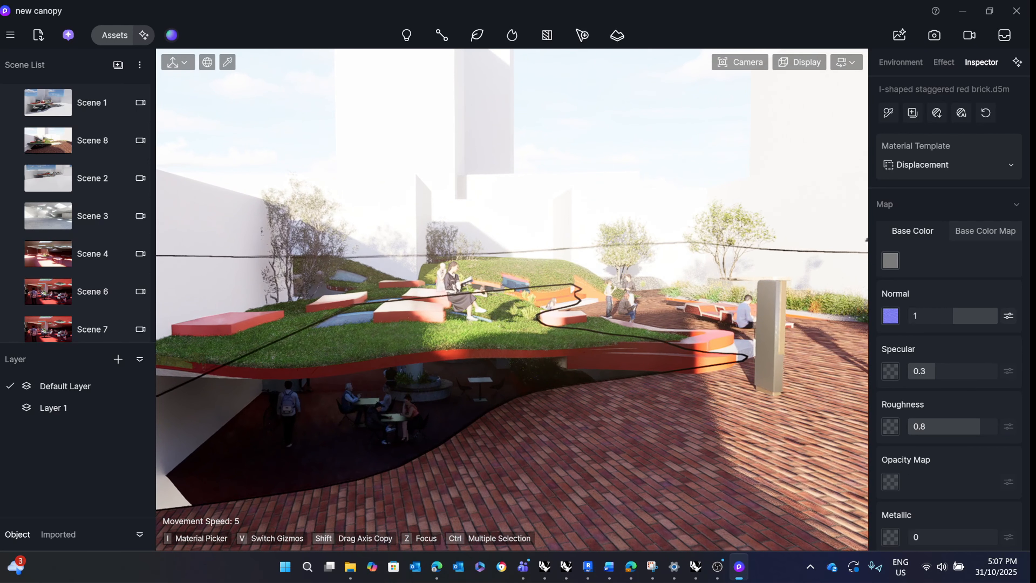
right_click_drag(785, 330, 860, 307)
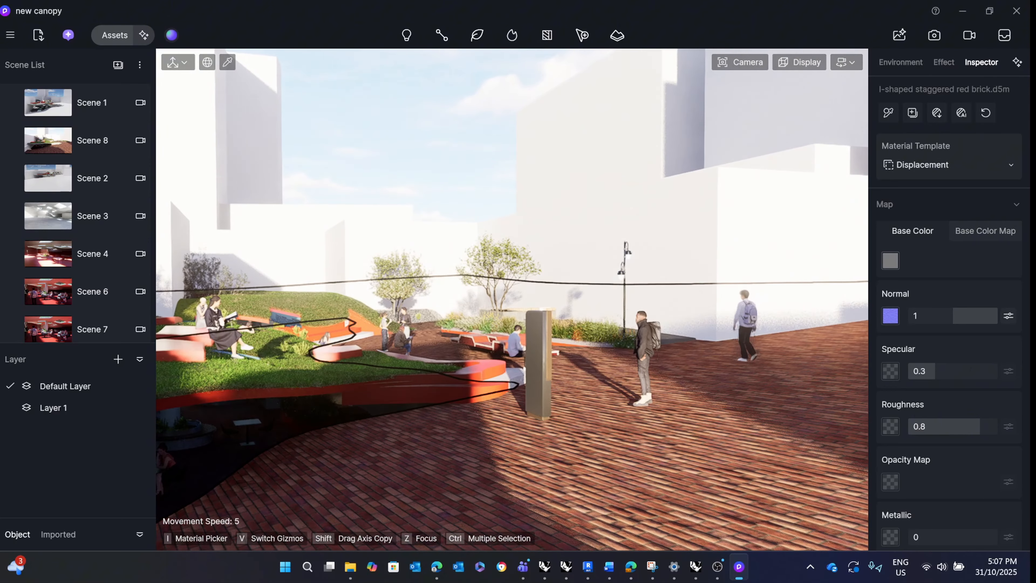
left_click(370, 156)
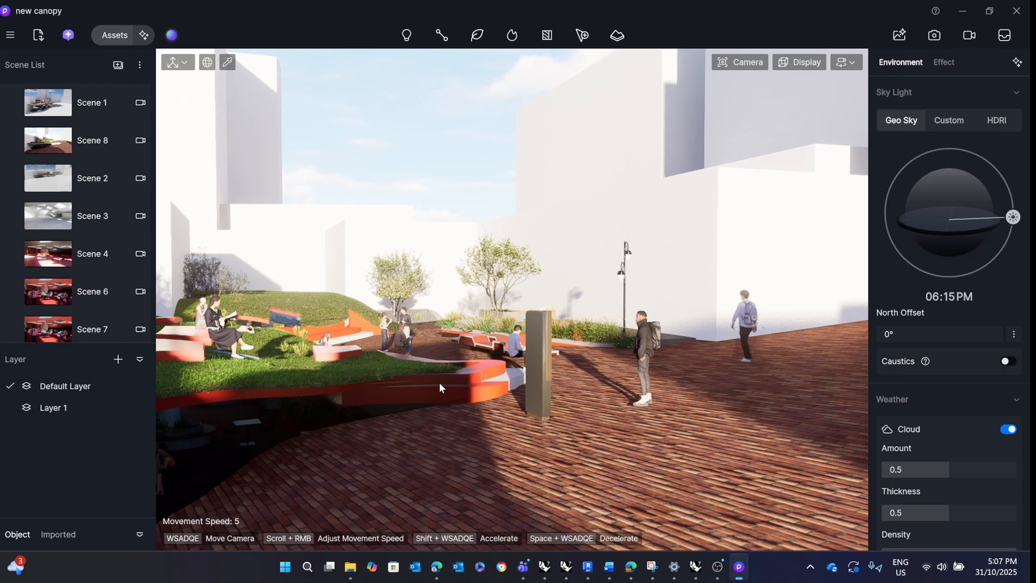
Set the Geo Sky sun to 03:02 PM and save the current plaza view as a new scene.
left_click_drag(1003, 225, 975, 187)
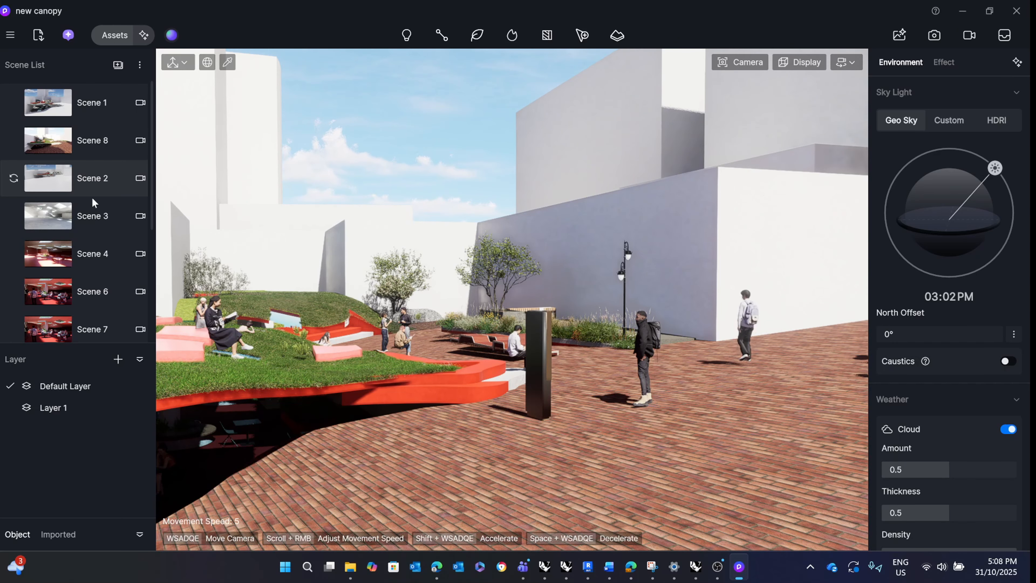
left_click(118, 64)
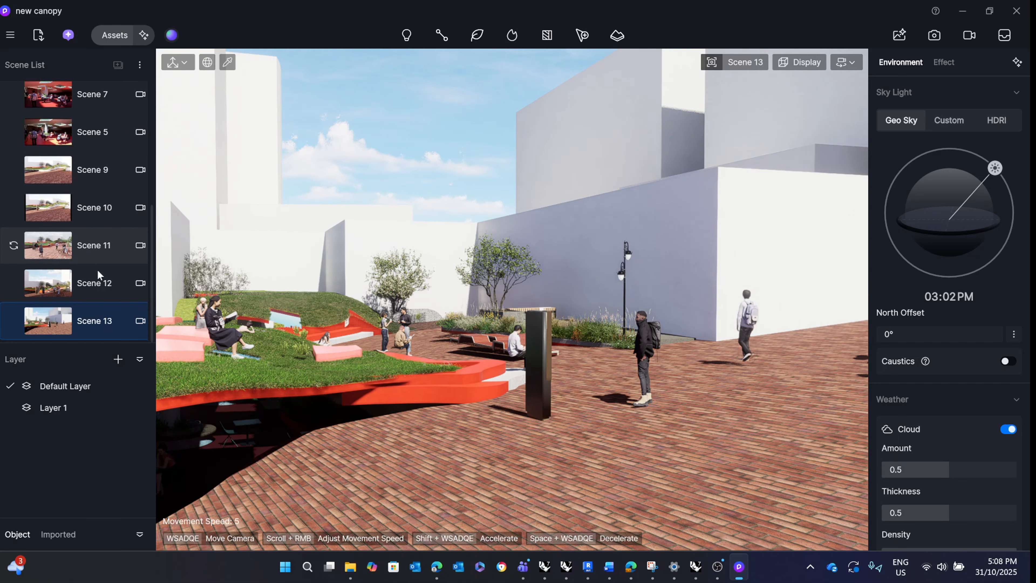
Rename the newly saved plaza scene as "looking from building".
right_click(98, 322)
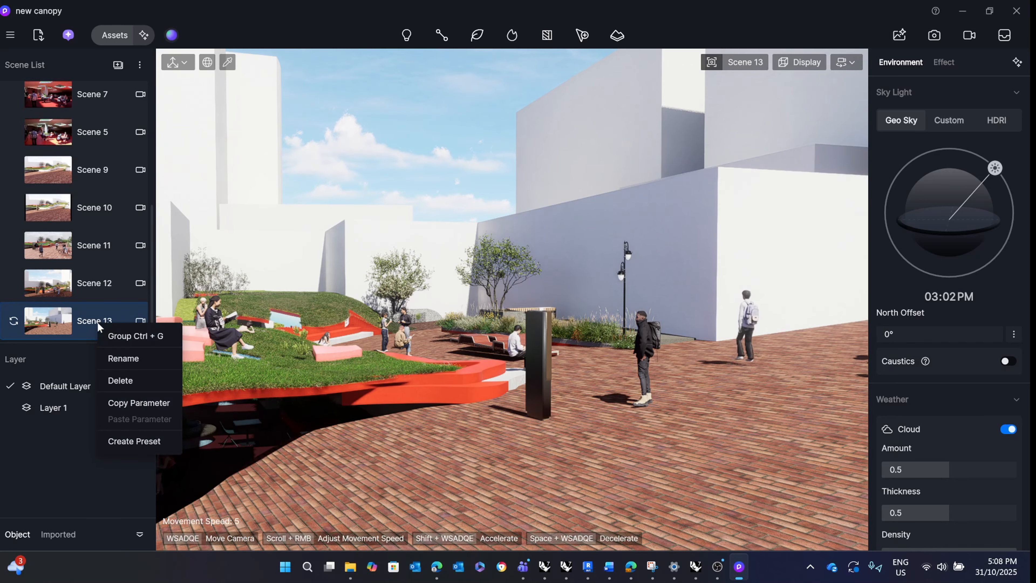
left_click(125, 358)
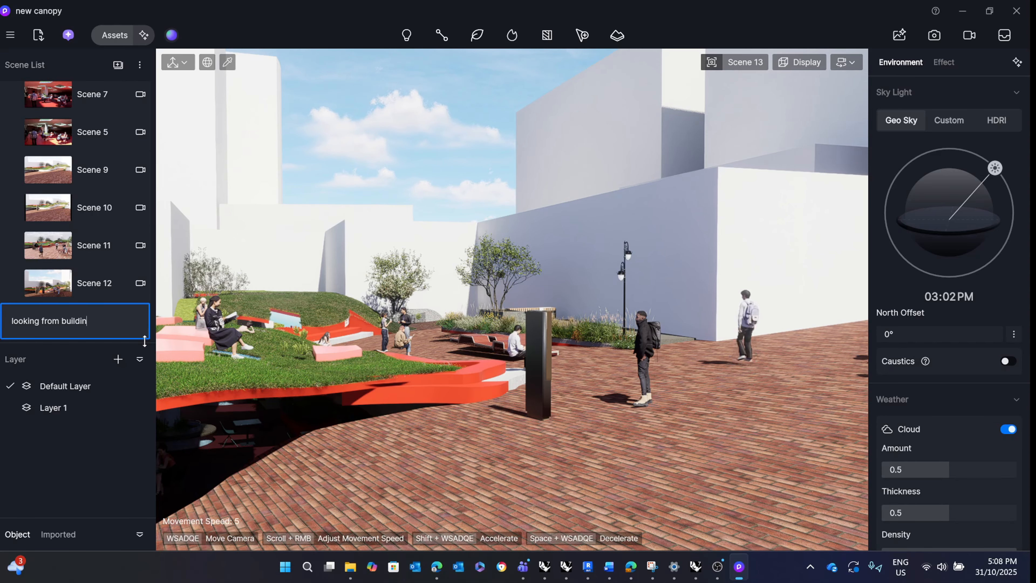
type("g")
key("Return")
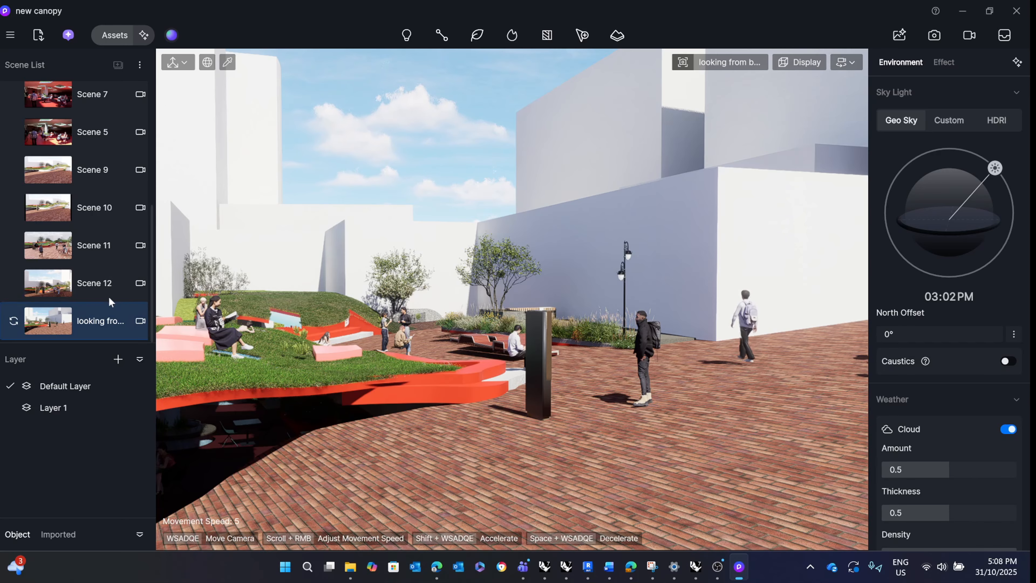
Open Scene 12, the plaza view with the cyclist and sign pillar, and select the tree behind the pillar.
left_click(102, 286)
double_click(33, 285)
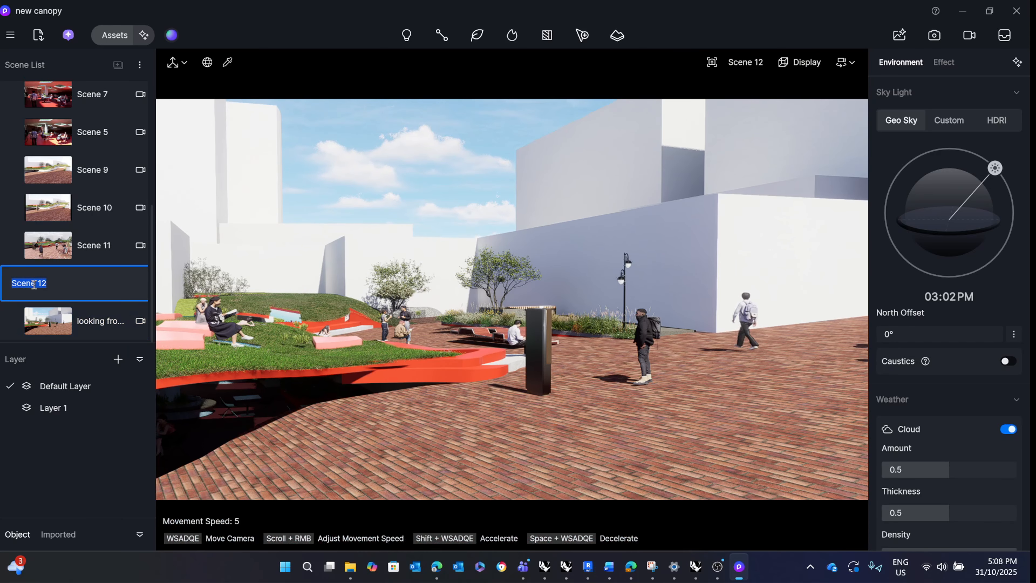
left_click(83, 287)
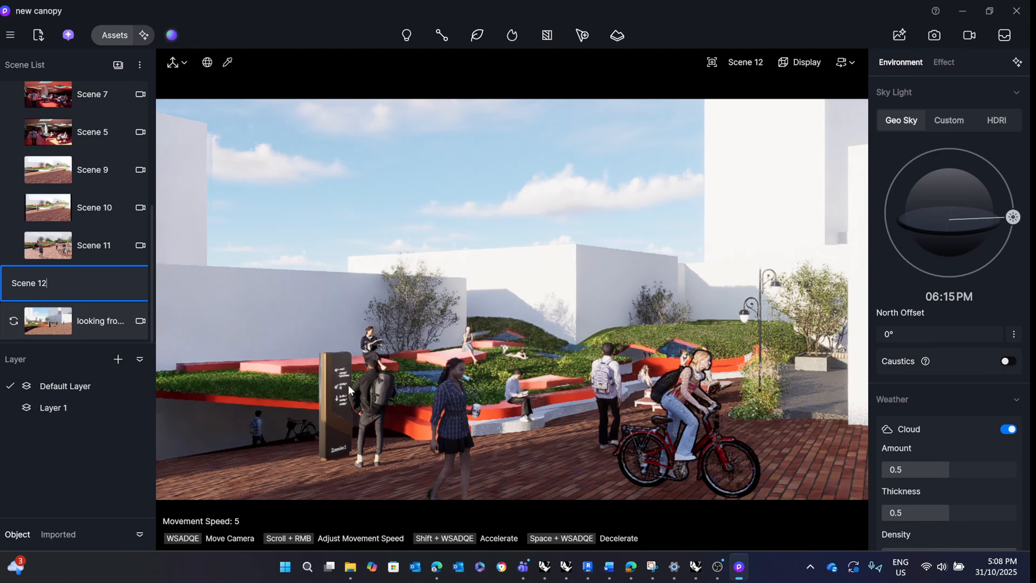
left_click(100, 322)
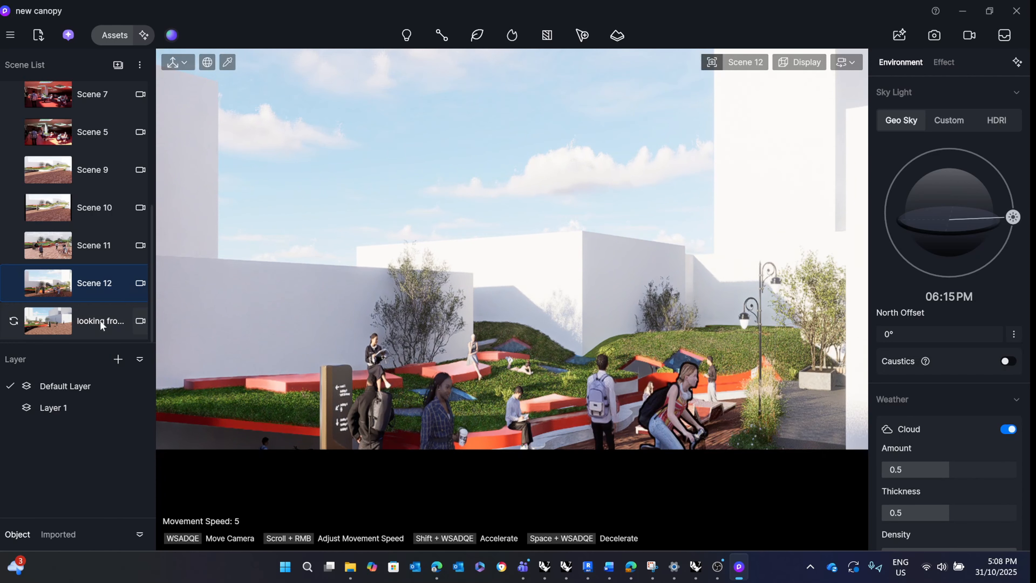
left_click(122, 323)
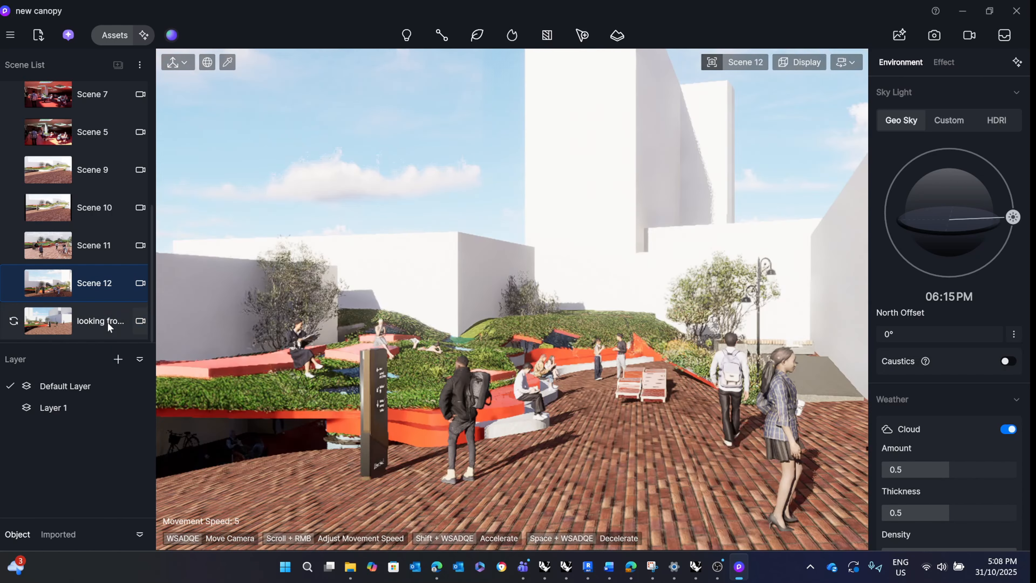
double_click(108, 322)
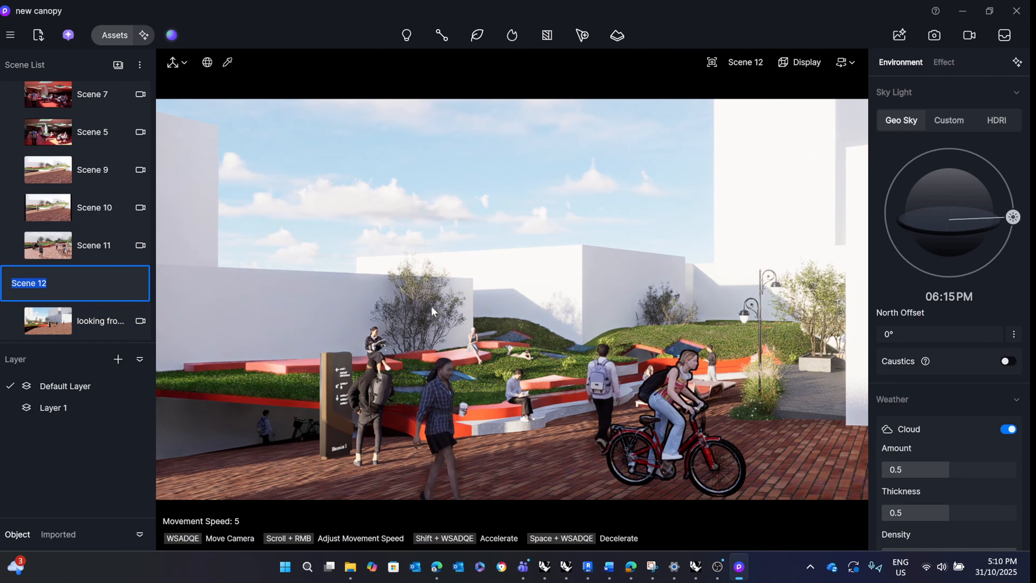
left_click(420, 315)
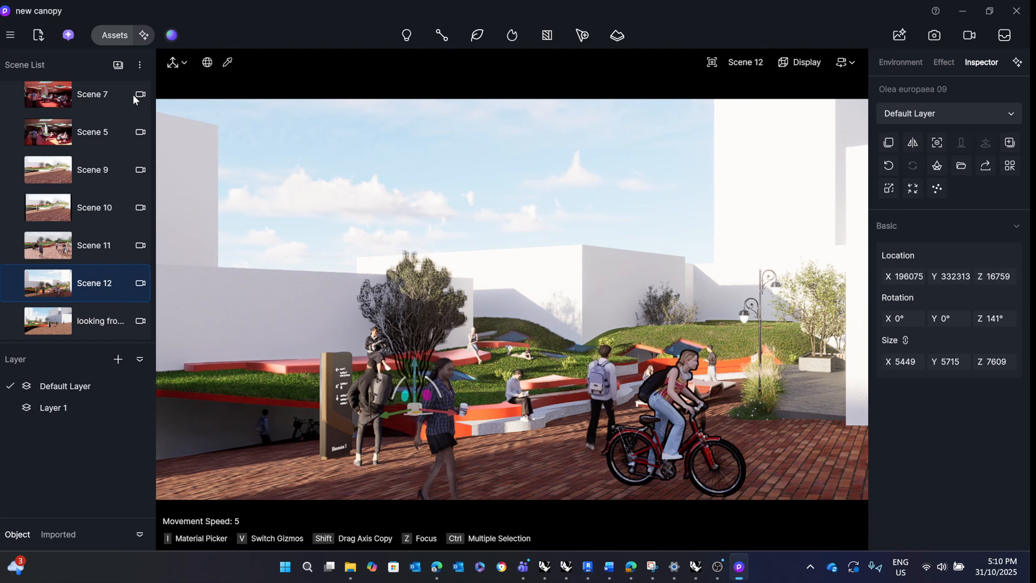
Open the asset library on its online models and narrow its window to uncover part of the scene.
left_click(116, 34)
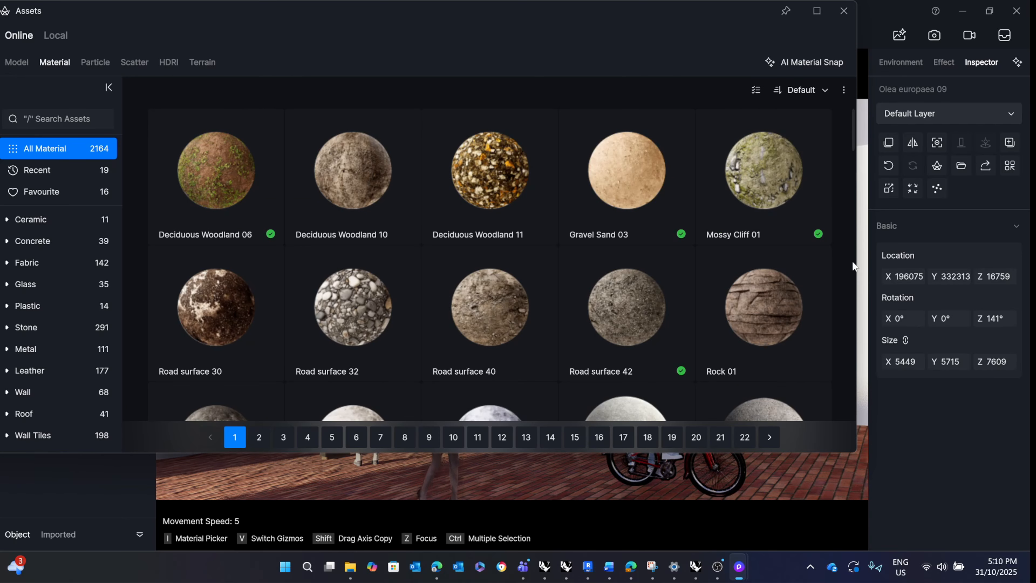
left_click_drag(856, 263, 526, 246)
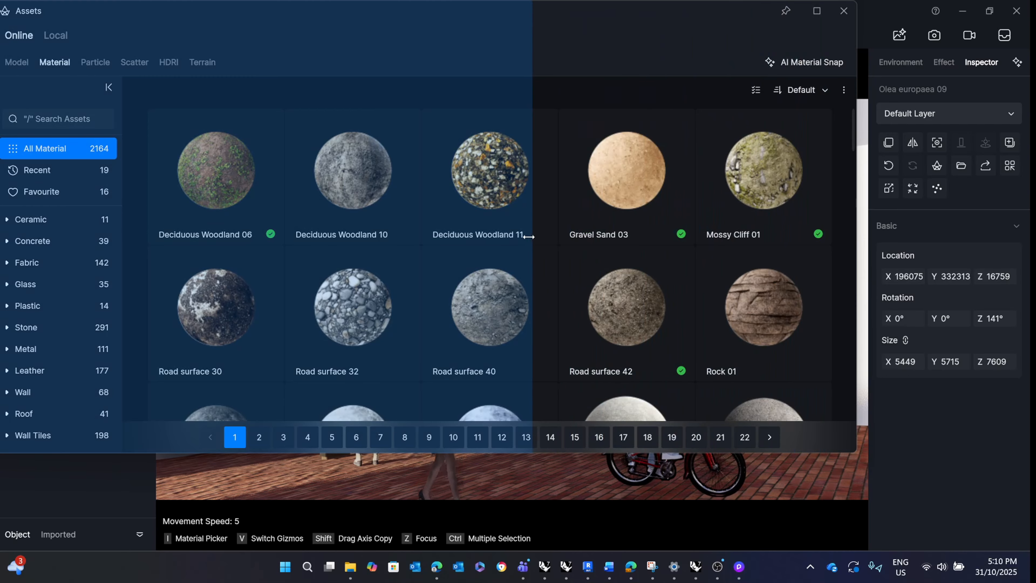
left_click(18, 62)
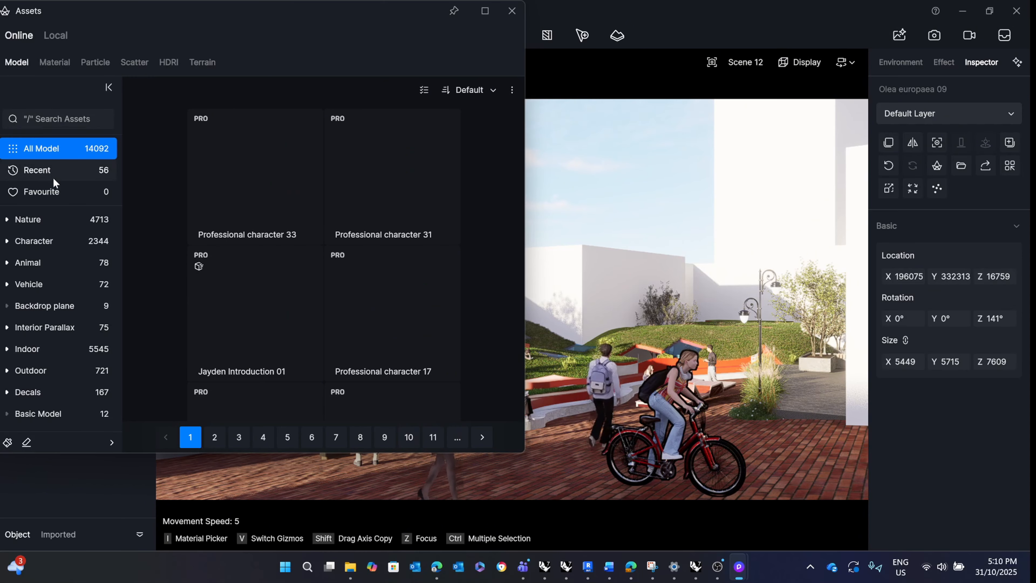
Browse the Nature models and examine the rocks offered in the Stone category.
left_click(48, 222)
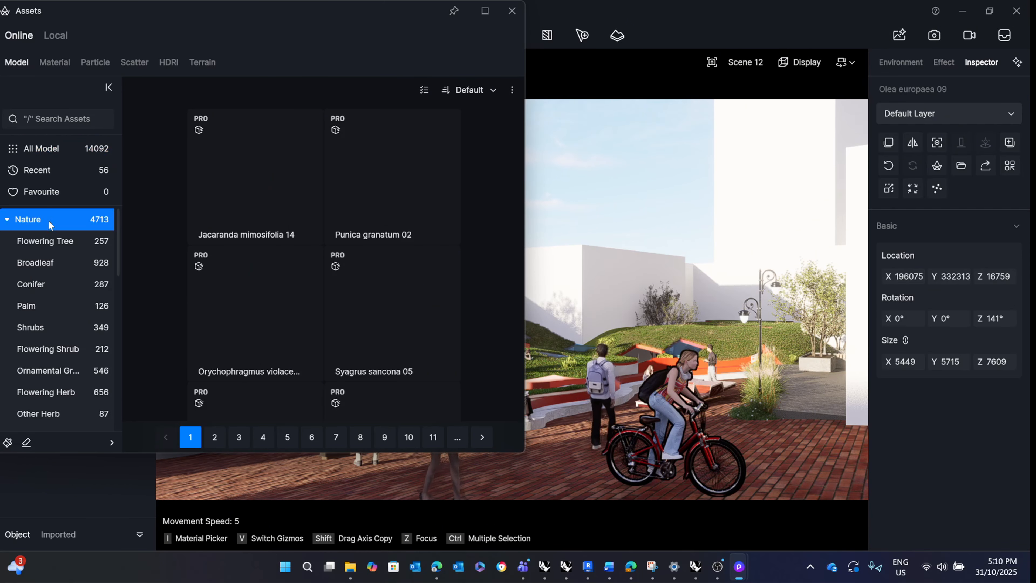
scroll(49, 225, "down", 1)
scroll(51, 226, "down", 8)
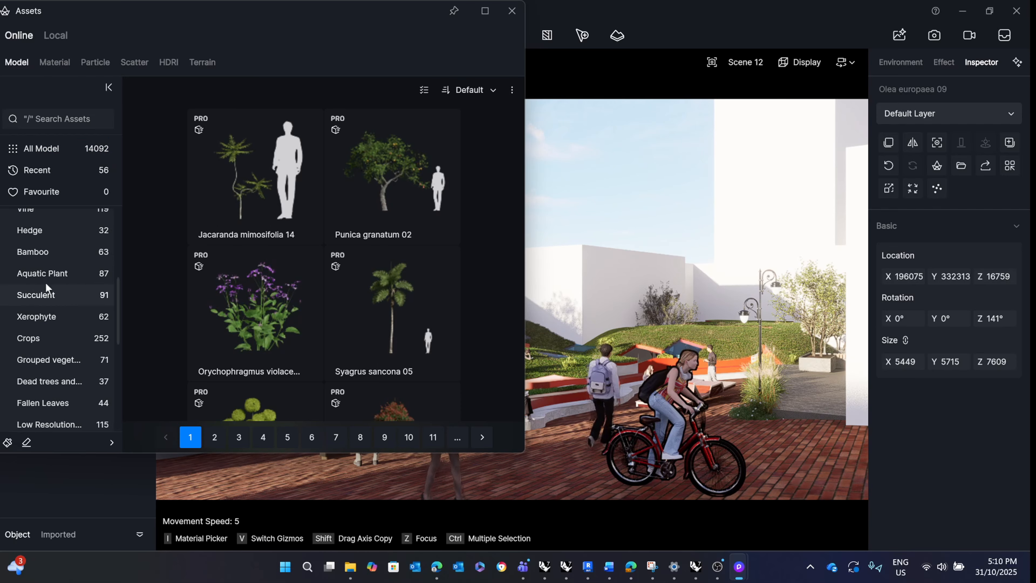
scroll(46, 285, "down", 2)
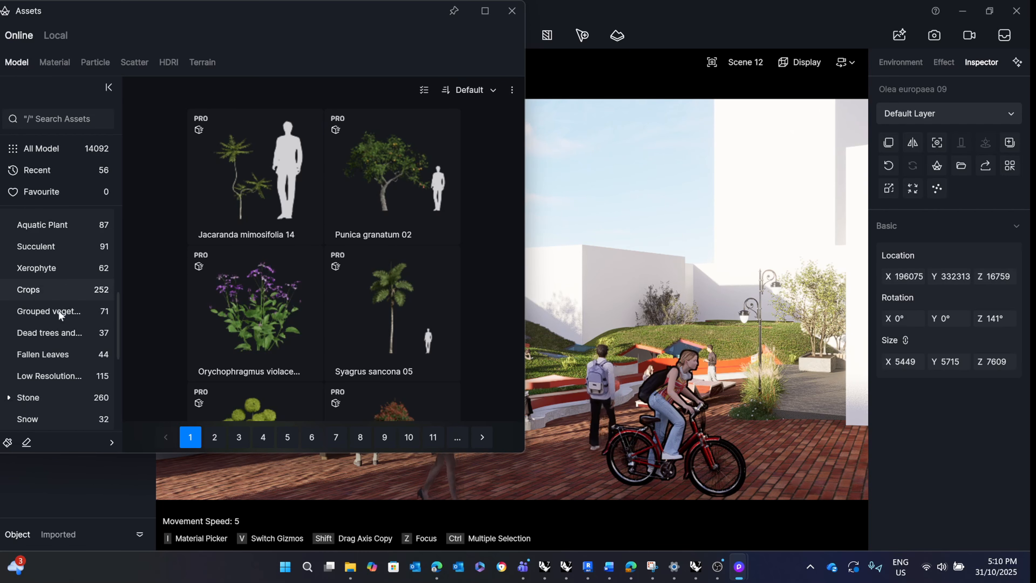
scroll(59, 375, "down", 2)
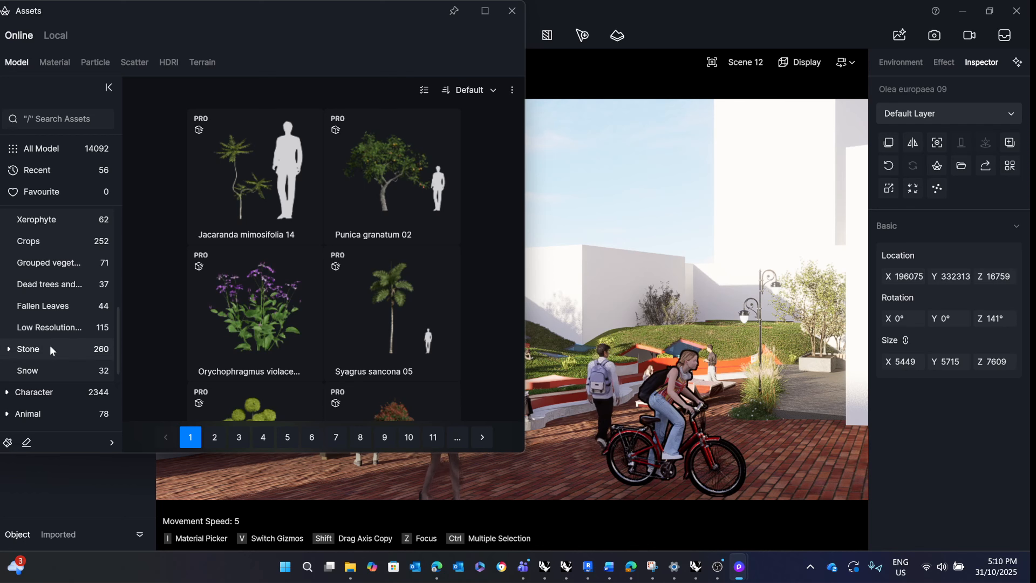
left_click(52, 350)
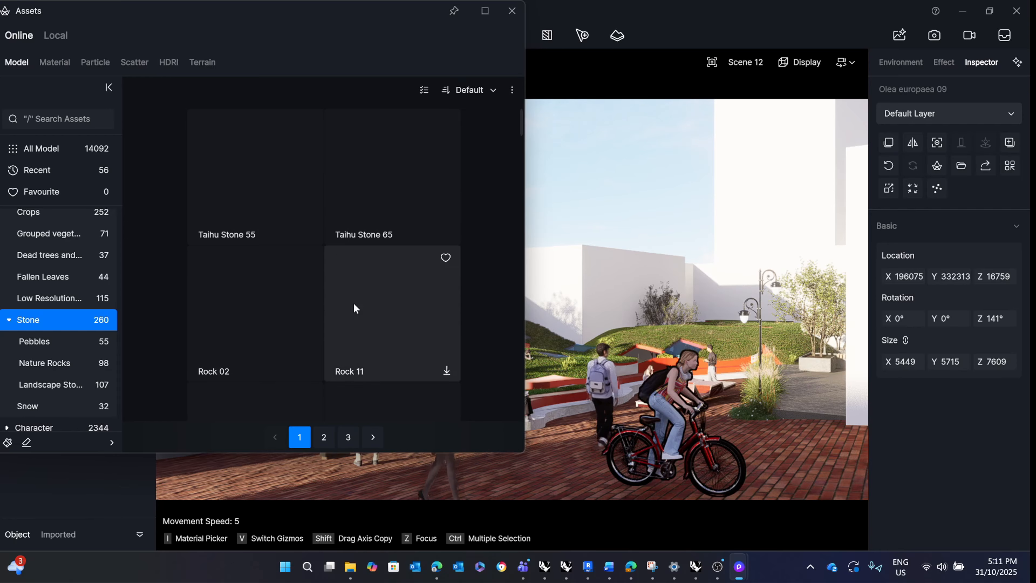
scroll(50, 277, "down", 2)
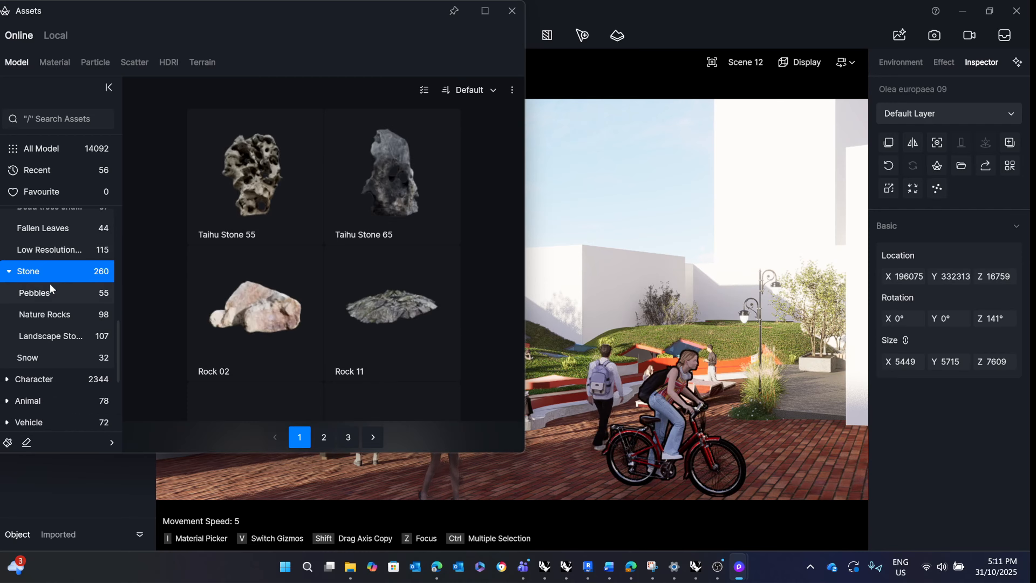
scroll(358, 248, "down", 1)
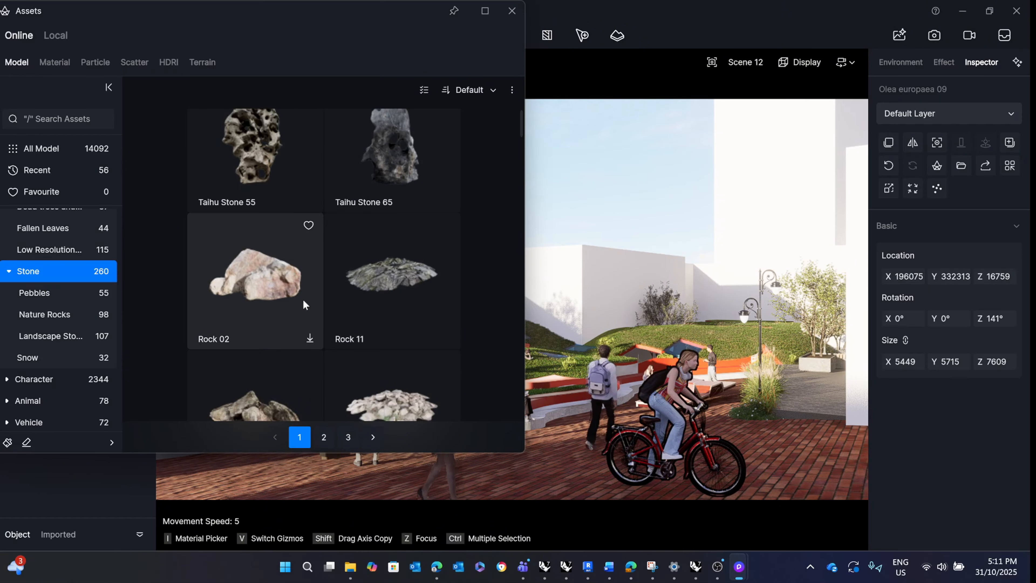
scroll(344, 290, "down", 3)
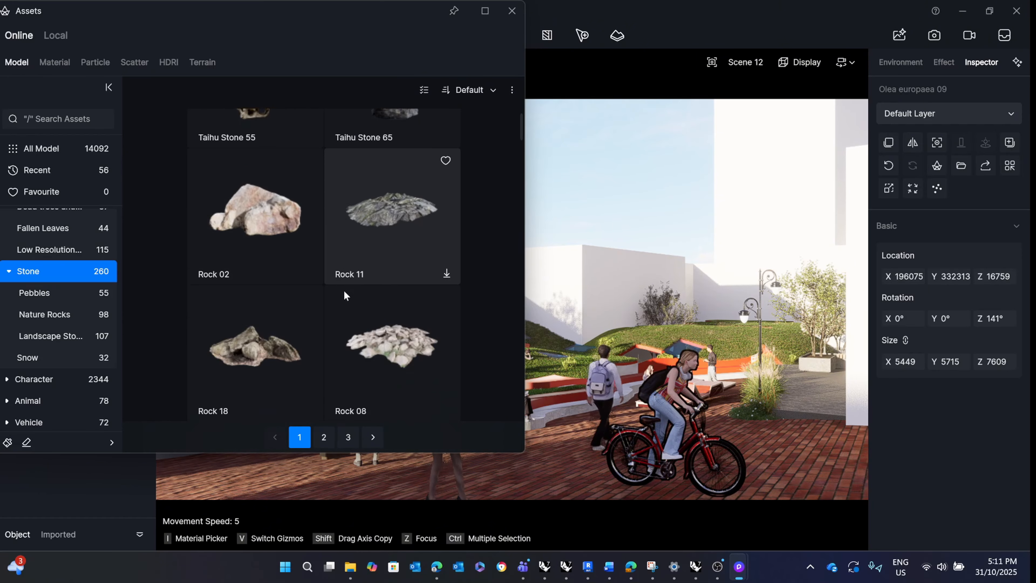
Browse the Character models and their subcategories, going through to the third page of figures.
left_click(57, 386)
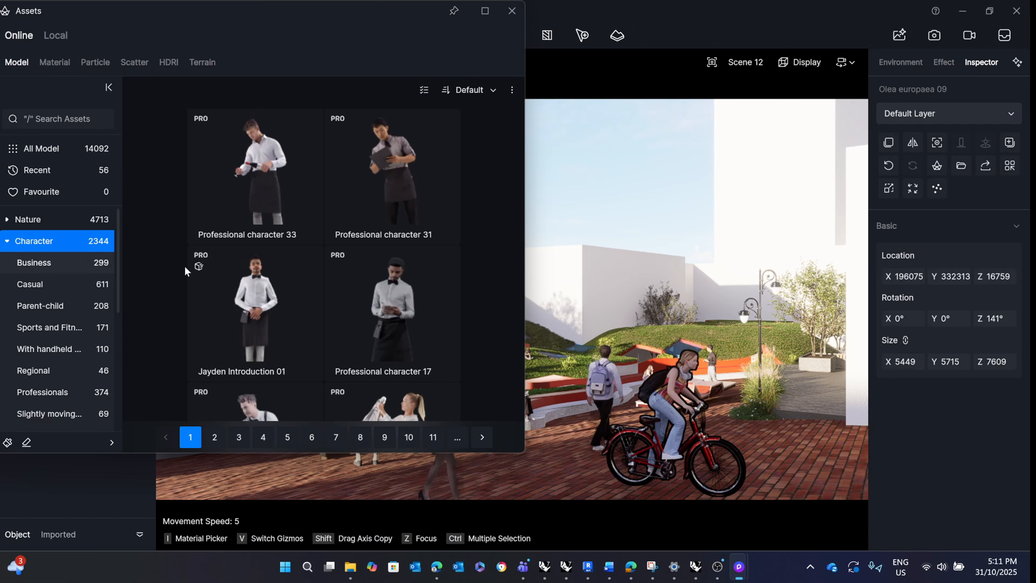
scroll(333, 227, "down", 6)
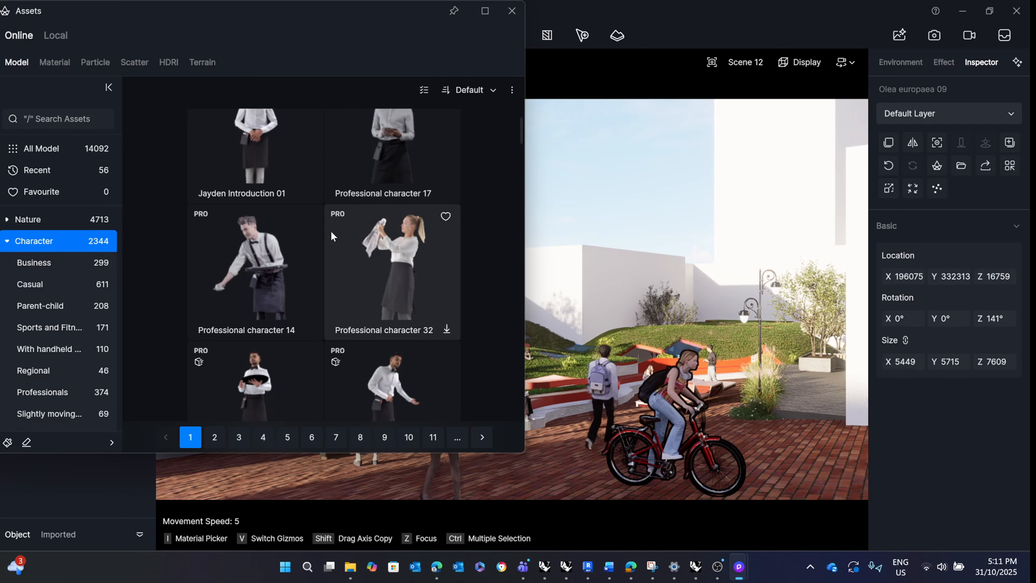
scroll(331, 231, "down", 1)
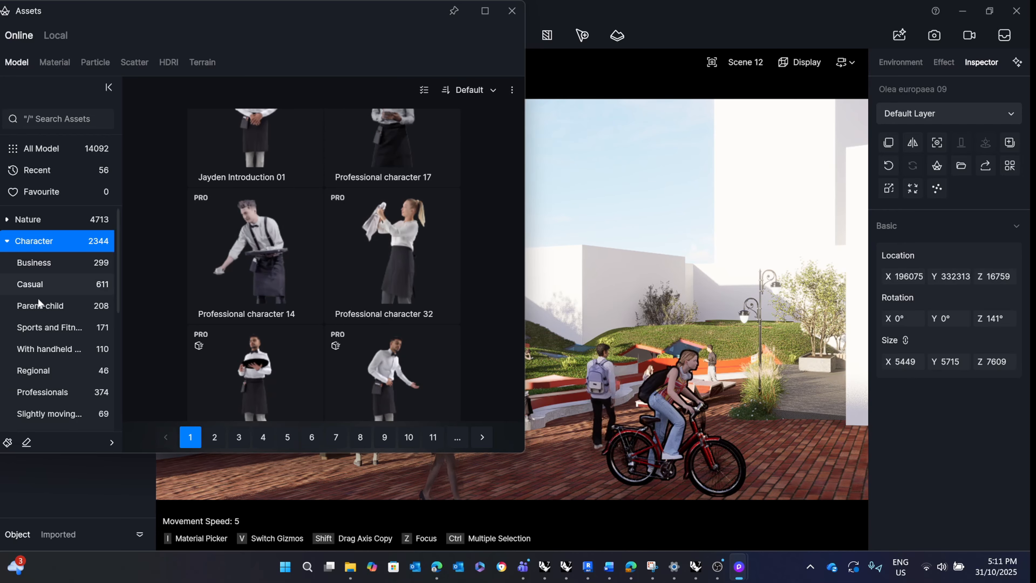
scroll(42, 338, "down", 1)
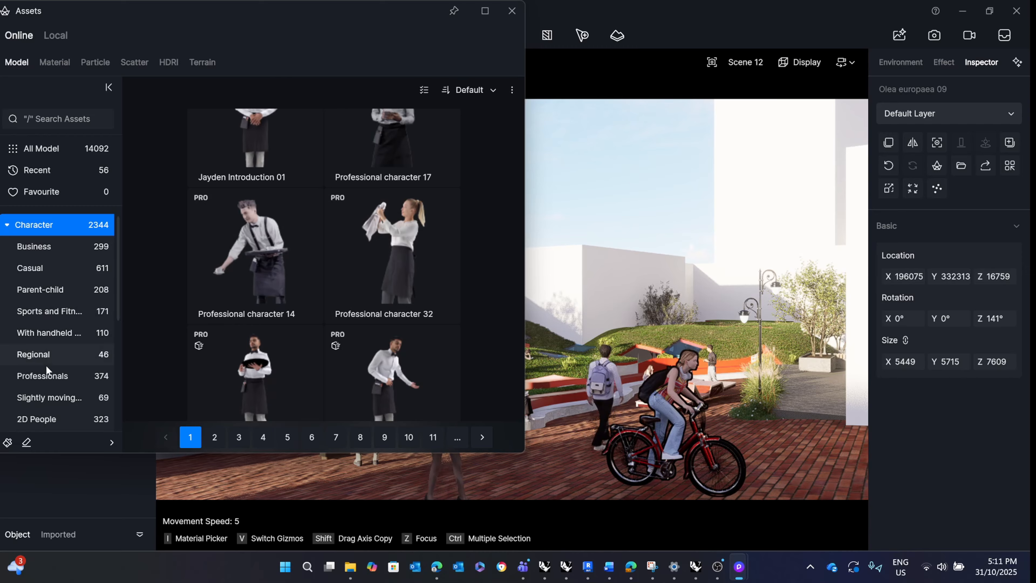
left_click(216, 438)
left_click(245, 436)
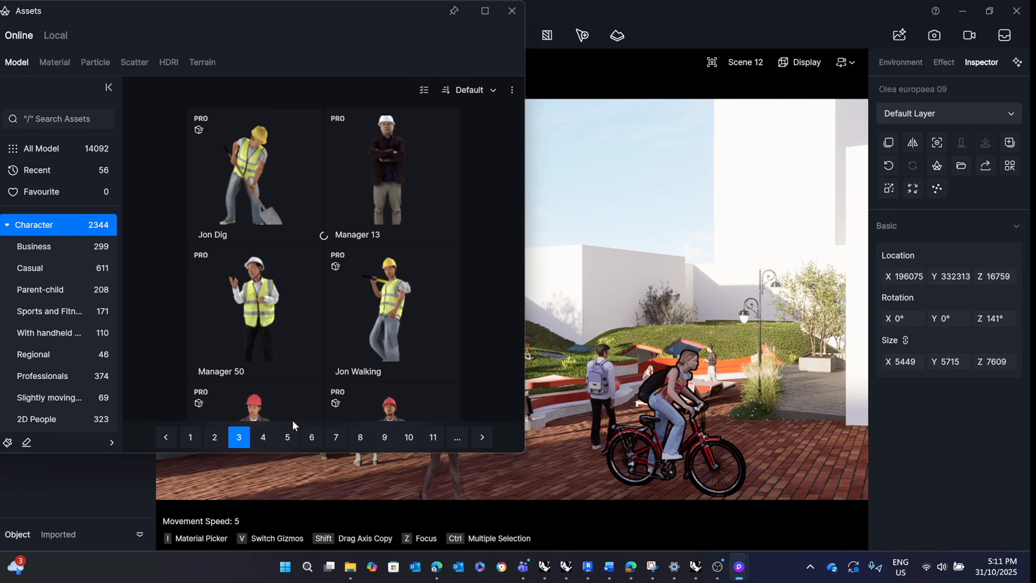
Look through the Casual characters and download the seated figure Casual woman 301.
left_click(54, 268)
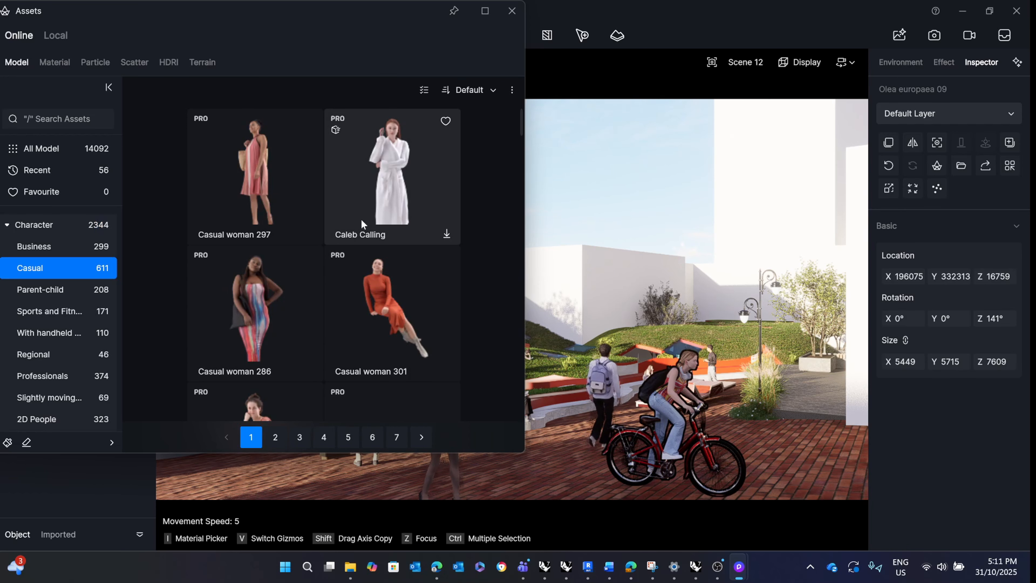
scroll(397, 229, "down", 3)
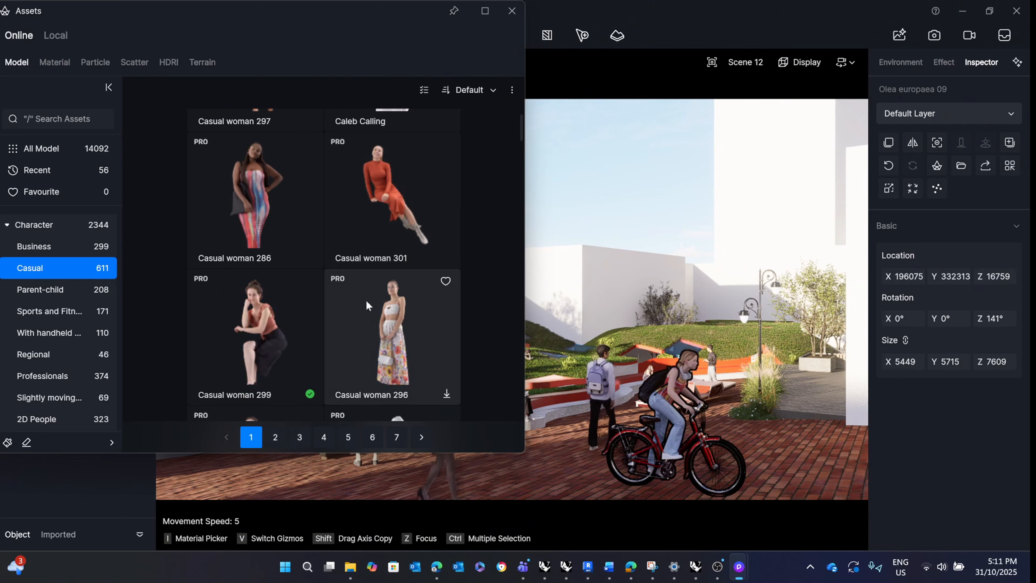
scroll(343, 228, "down", 1)
scroll(371, 293, "up", 2)
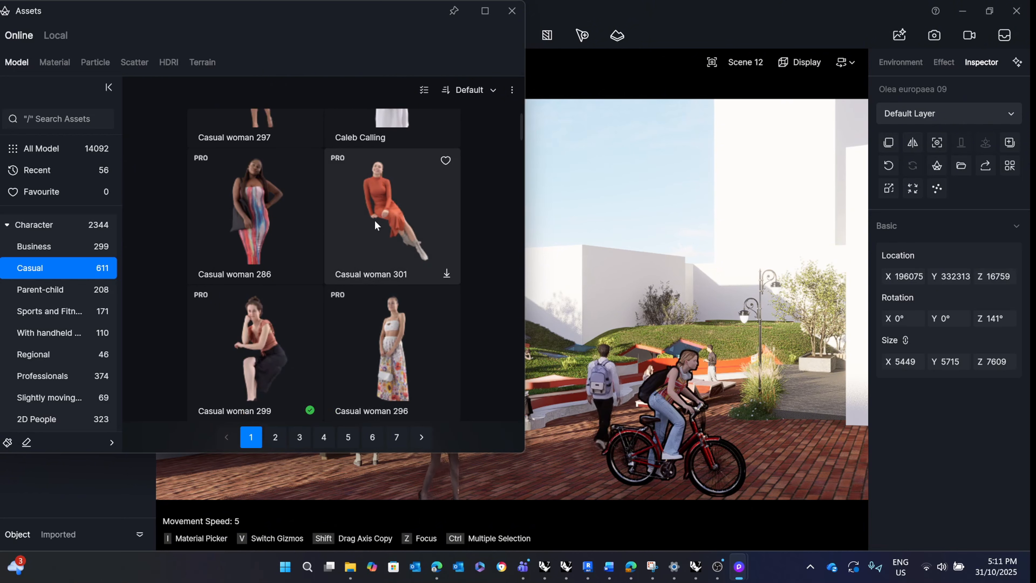
scroll(398, 262, "down", 2)
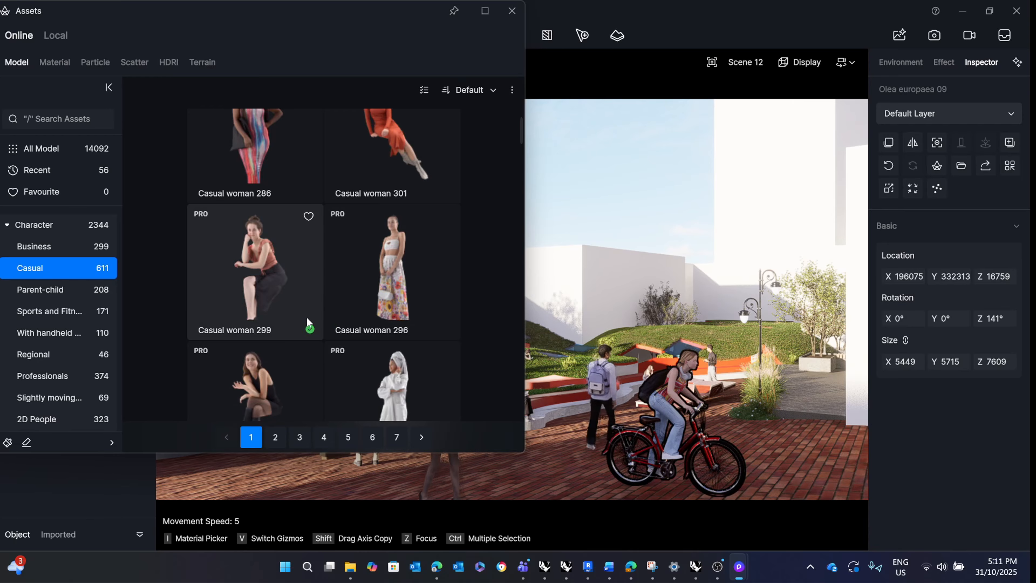
left_click(380, 142)
Place the seated figure Casual woman 299 on the canopy's edge seating, beside the man with the backpack.
scroll(388, 160, "up", 1)
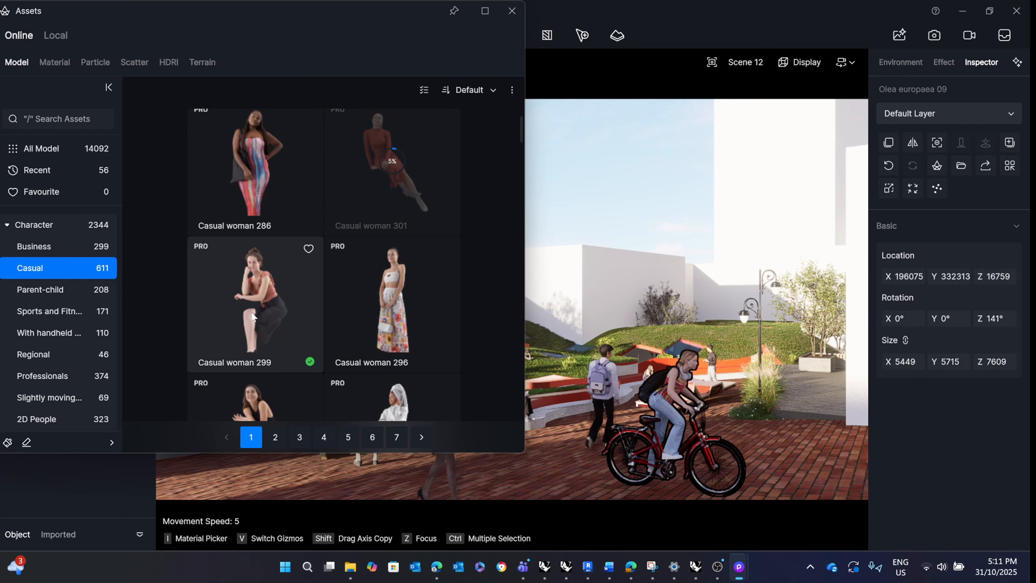
left_click(249, 298)
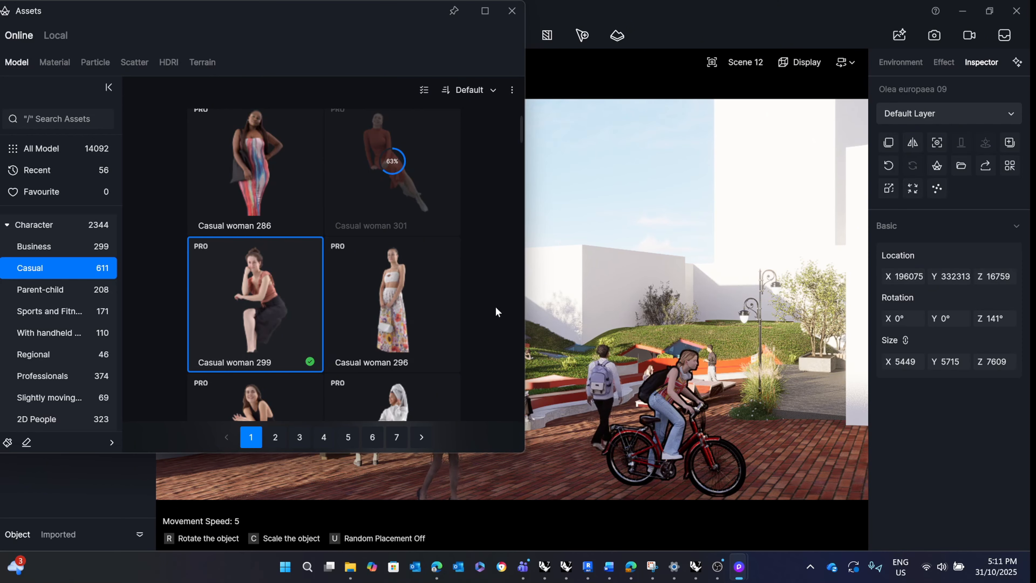
left_click(566, 423)
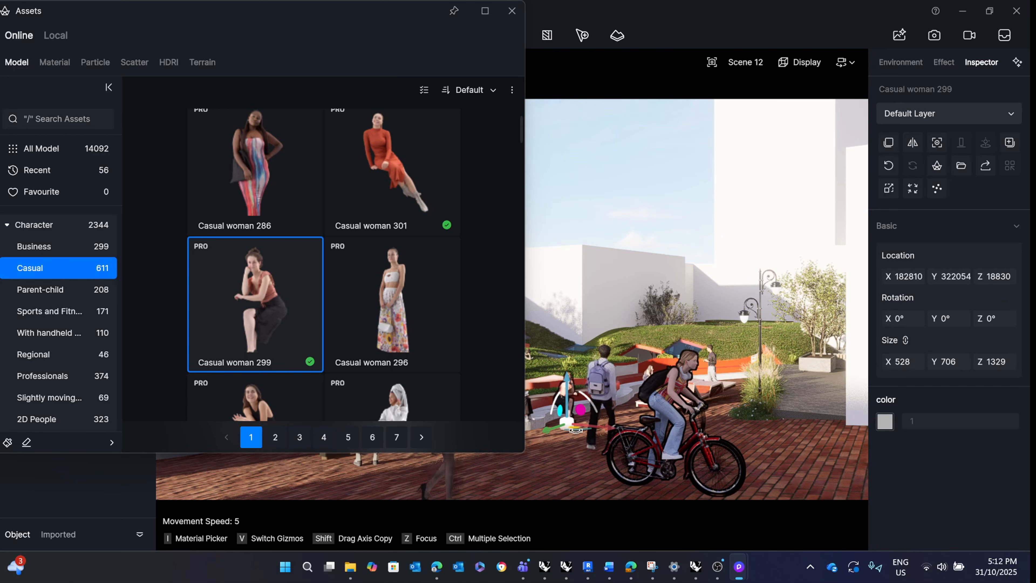
Rotate the seated woman to 113° about Z, scale her to 524 × 701 × 1319, and shift her to X 182648.
left_click_drag(575, 429, 504, 428)
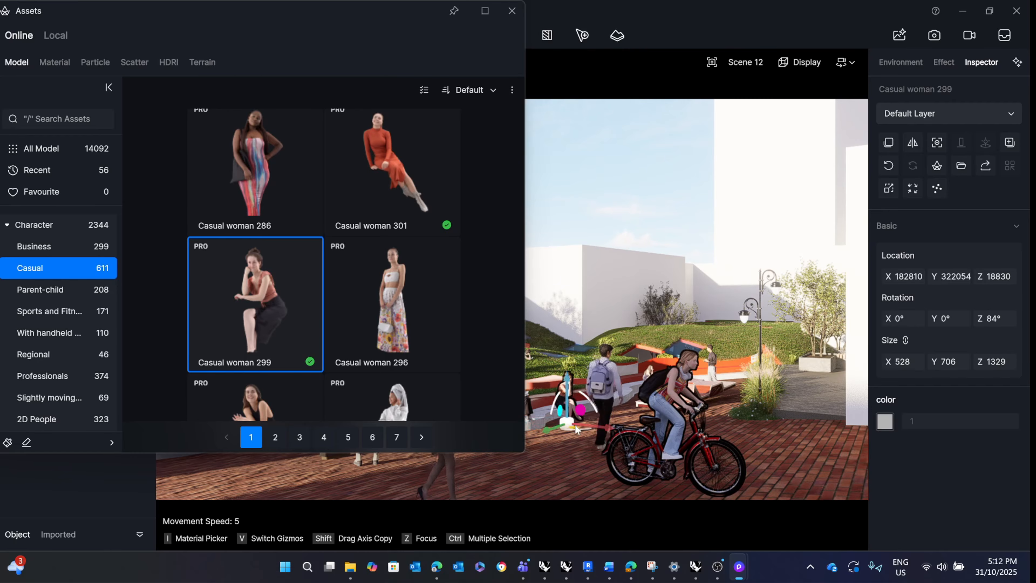
left_click_drag(575, 430, 555, 434)
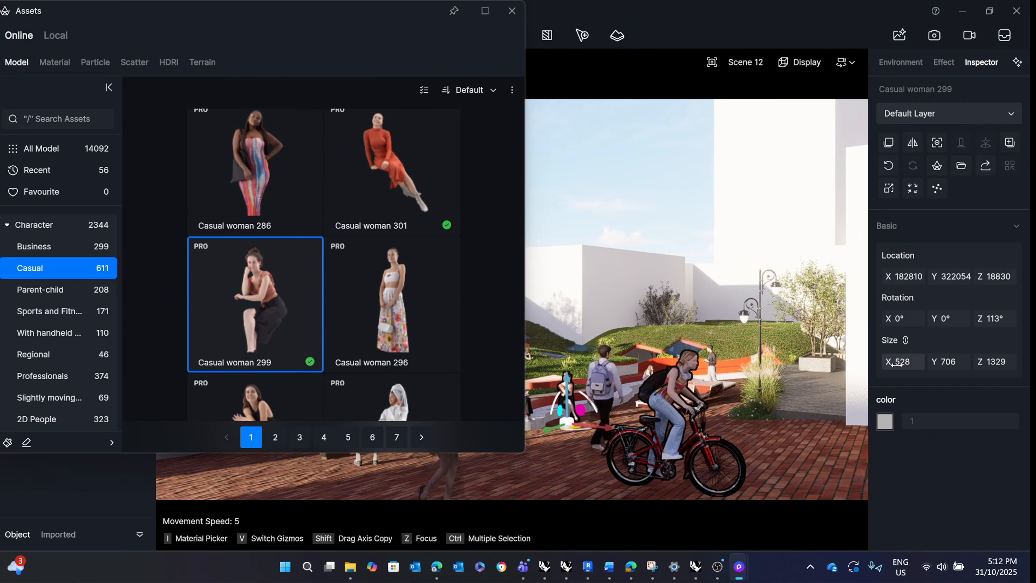
mouse_move(896, 364)
left_mouse_down()
mouse_move(911, 363)
mouse_move(896, 363)
left_mouse_up()
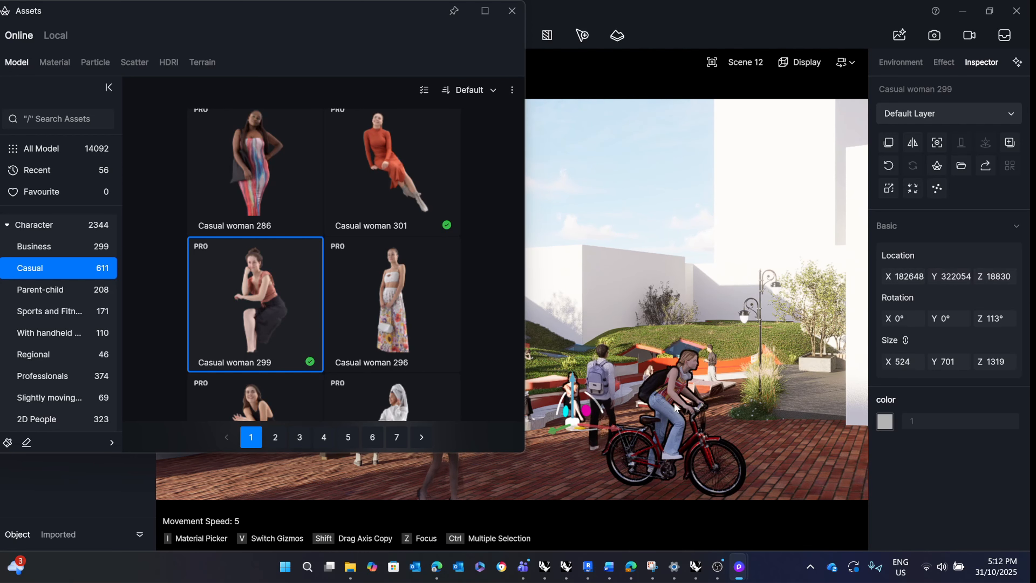
Place the tree Olea europaea 09 from the recently used models on the brick paving, beside the ornamental grasses behind the cyclist.
left_click(42, 229)
scroll(56, 240, "up", 1)
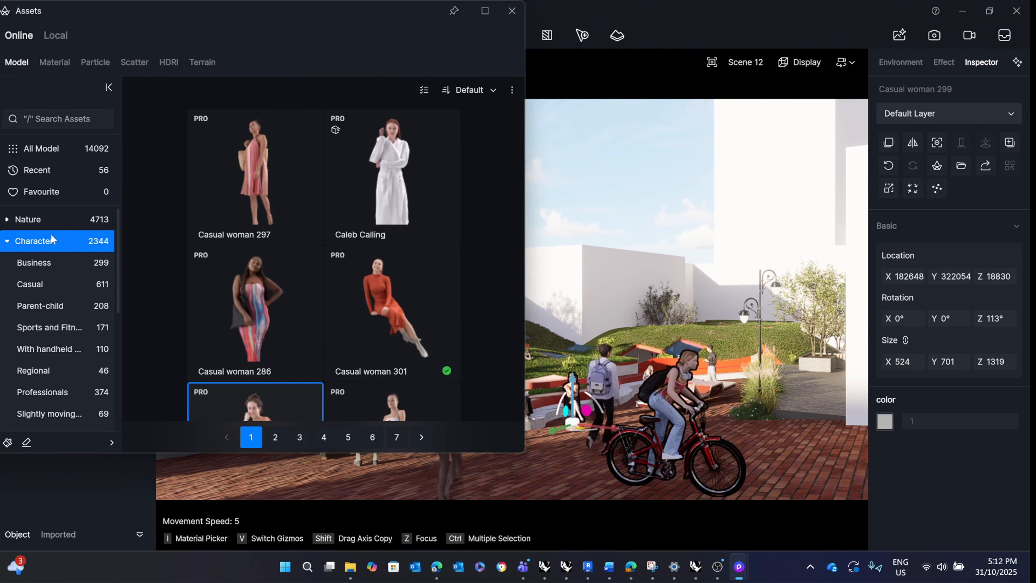
left_click(45, 222)
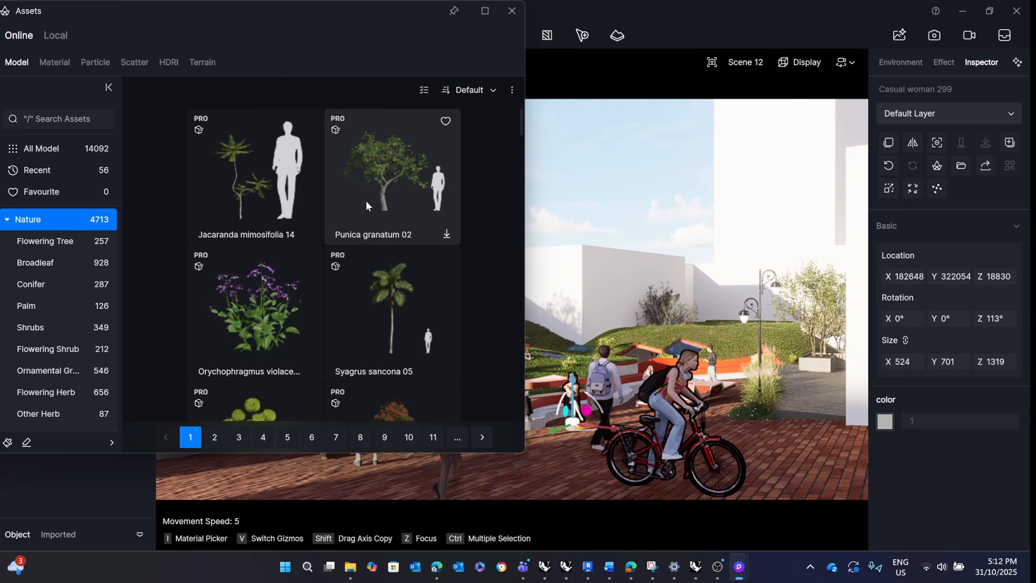
scroll(364, 200, "down", 1)
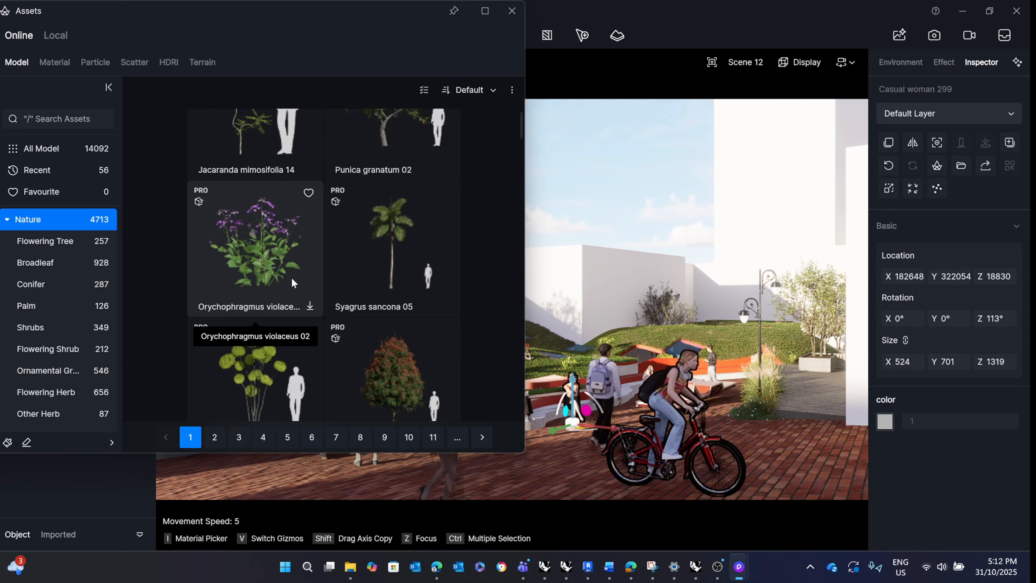
left_click(58, 172)
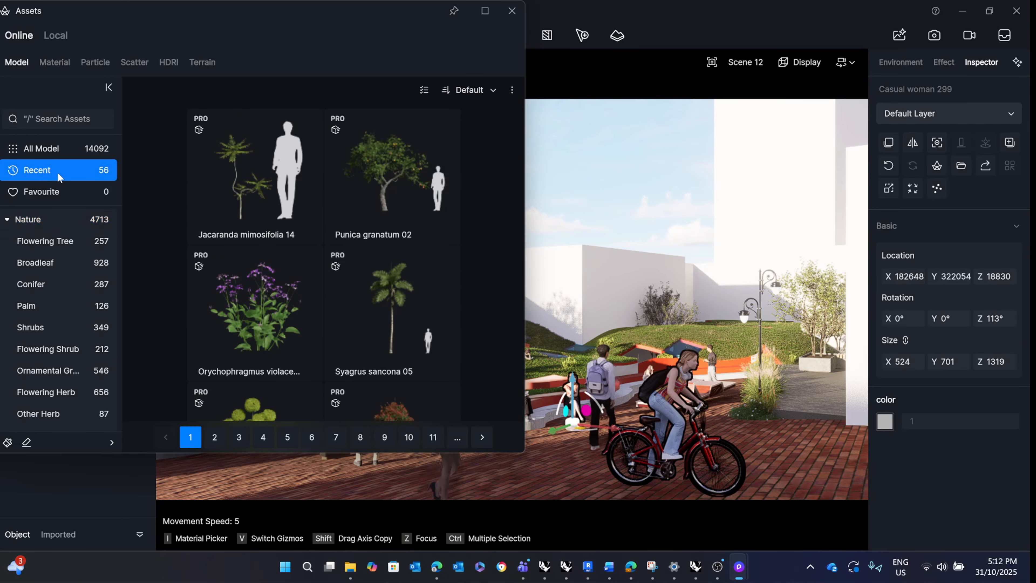
scroll(378, 254, "down", 10)
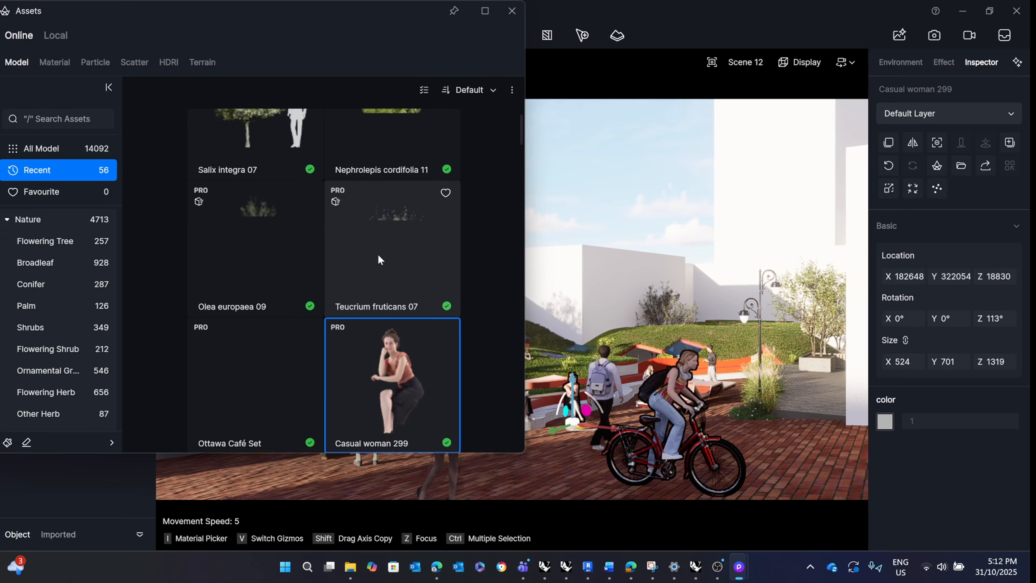
scroll(388, 257, "up", 1)
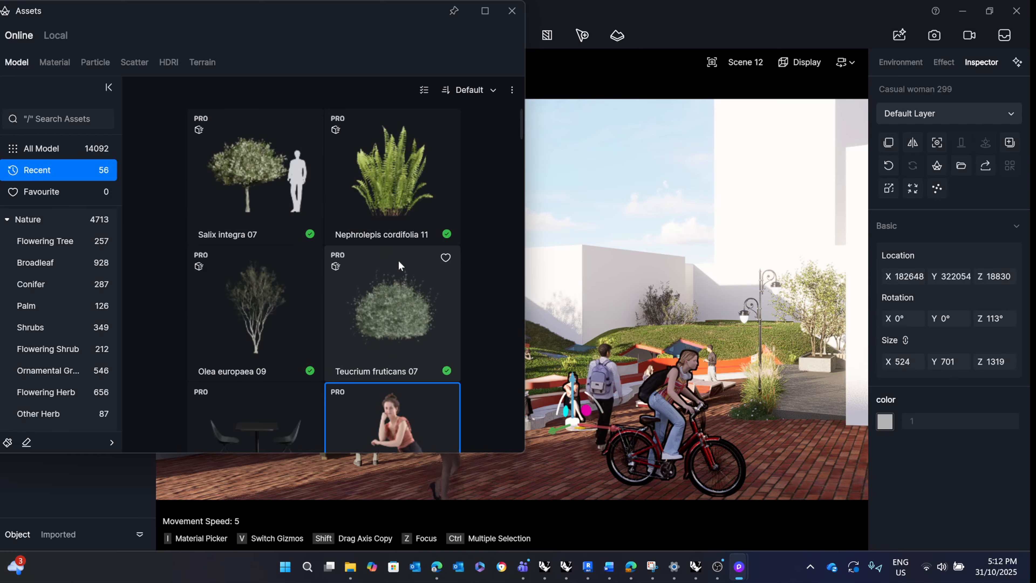
scroll(398, 260, "down", 1)
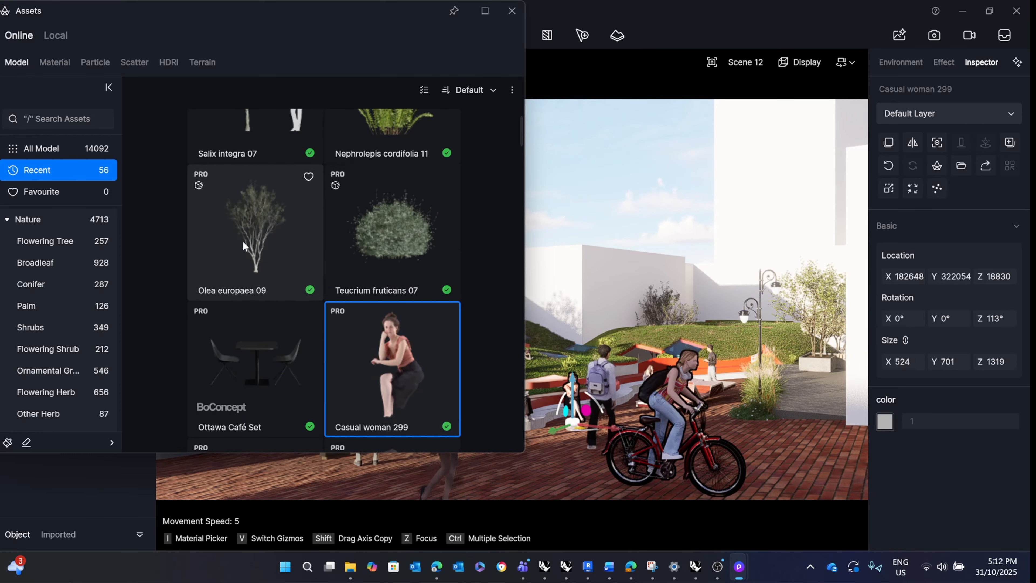
left_click(256, 238)
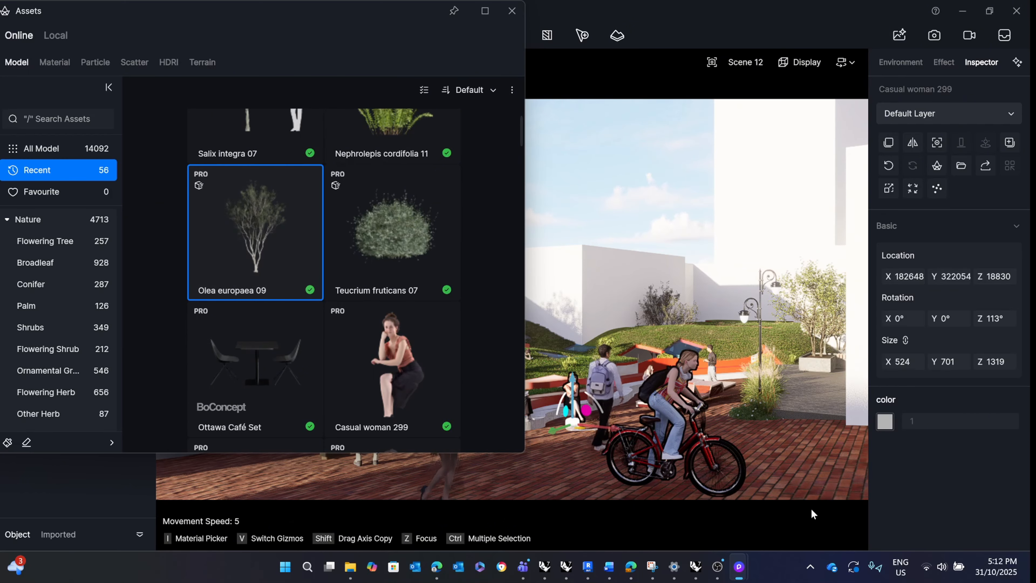
left_click(717, 567)
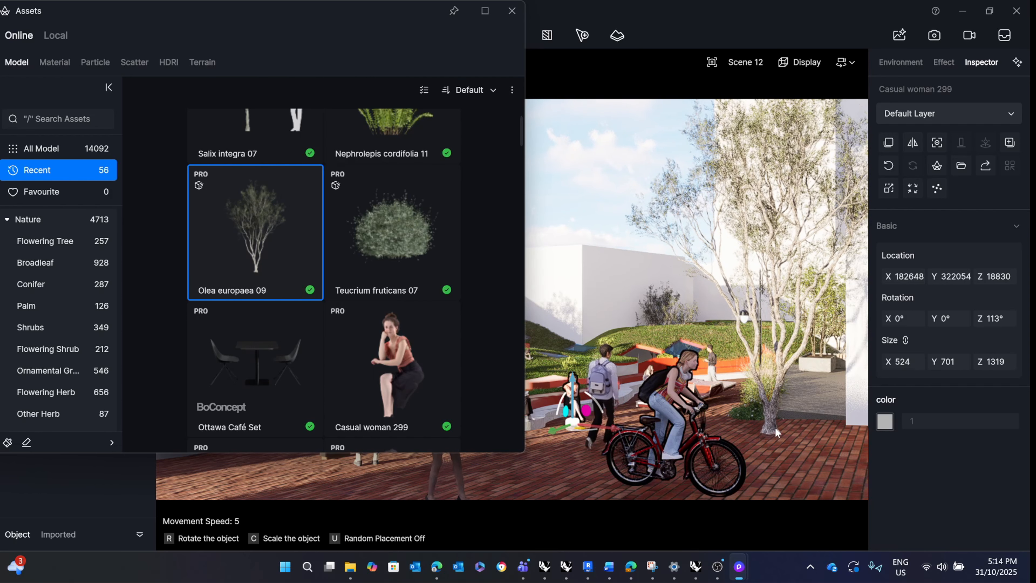
left_click(776, 425)
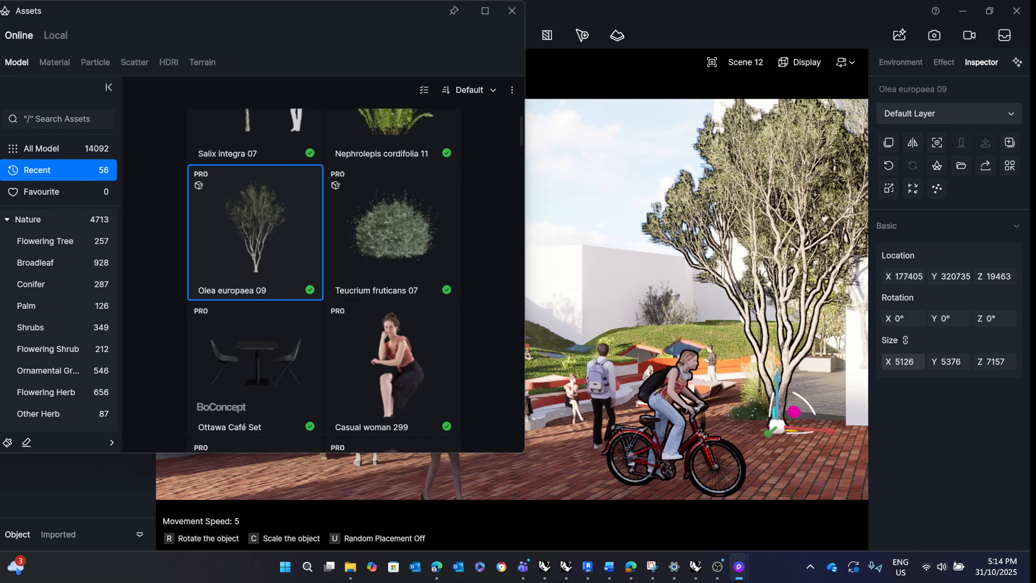
Unlock the olive tree's proportions and scale it to 4091 × 4763 × 6066.
mouse_move(904, 361)
left_mouse_down()
mouse_move(934, 362)
mouse_move(872, 362)
mouse_move(906, 362)
left_mouse_up()
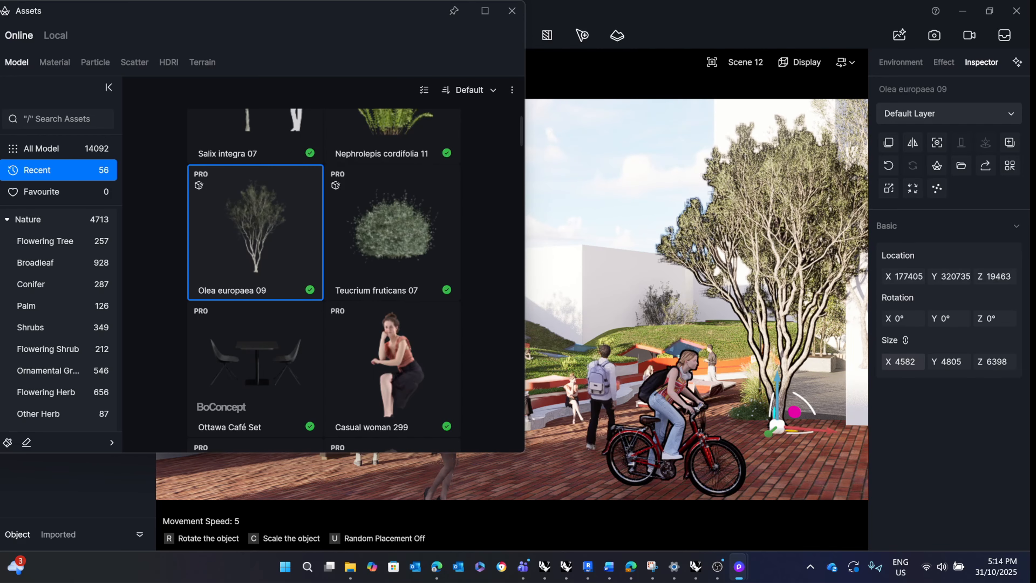
left_click_drag(906, 362, 878, 354)
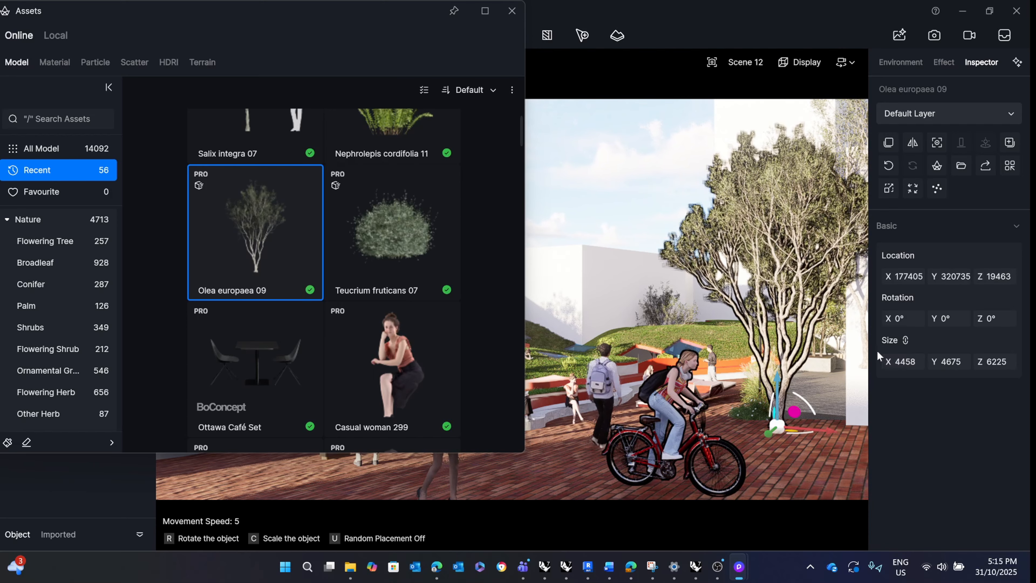
left_click(908, 361)
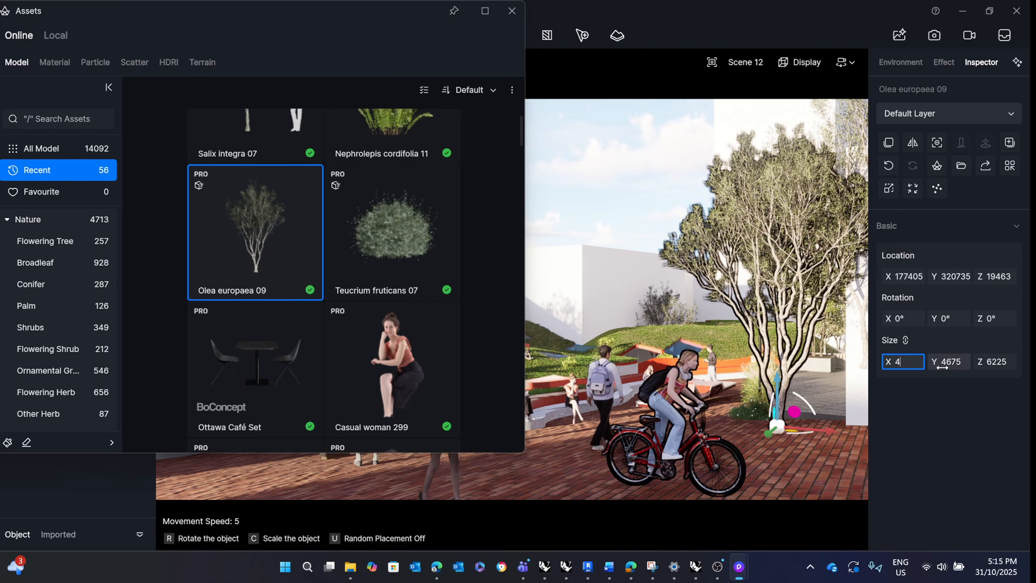
type("4000")
key("Return")
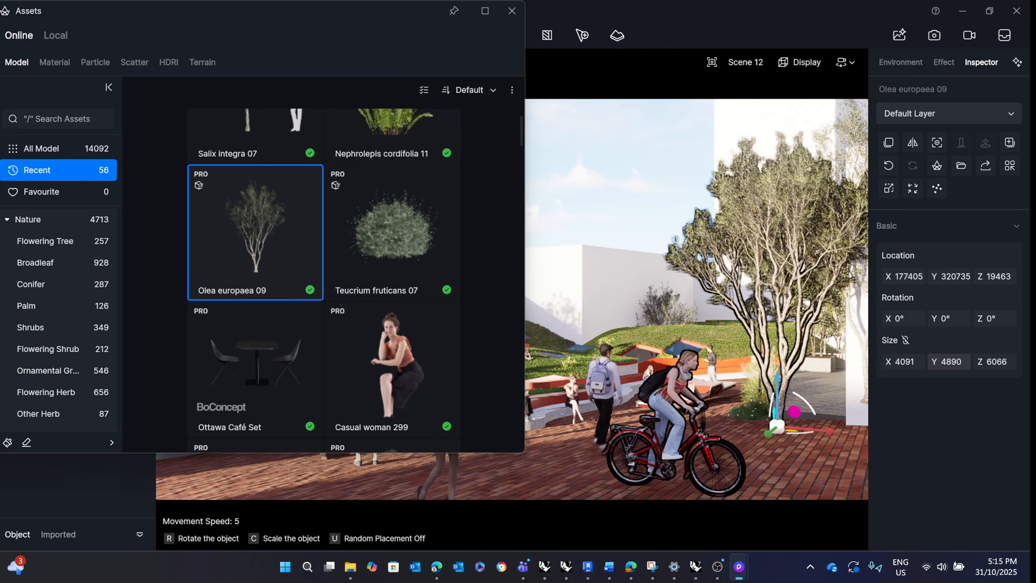
left_click_drag(949, 361, 930, 360)
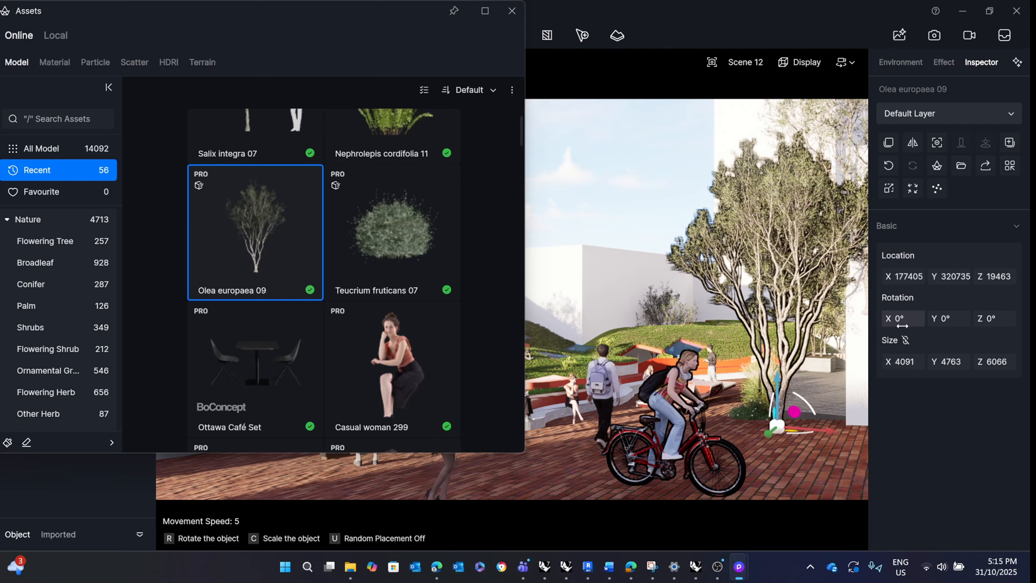
left_click(796, 433)
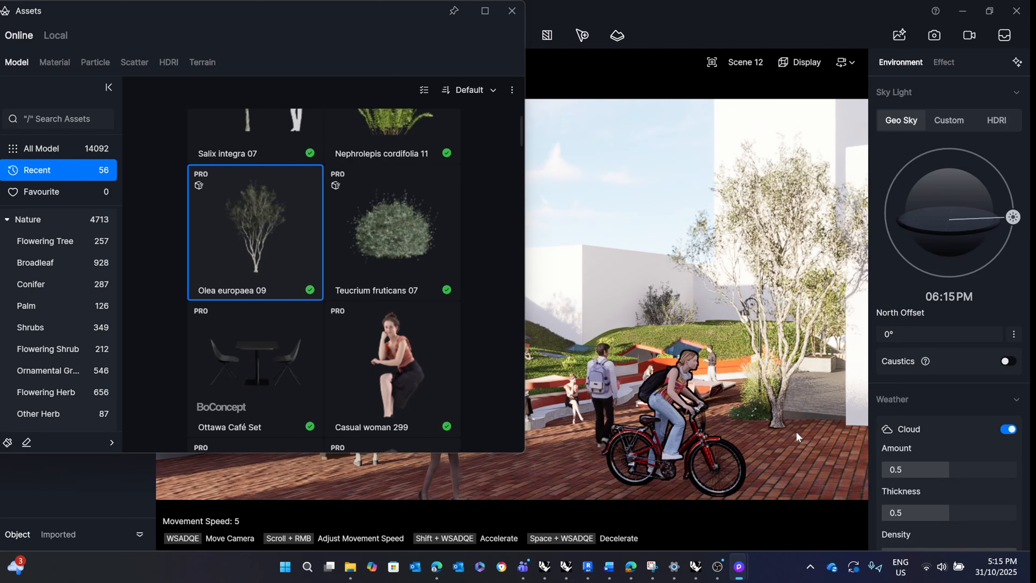
Shift the olive tree along the brick paving toward the cyclist.
left_click(781, 413)
left_click_drag(797, 435, 740, 432)
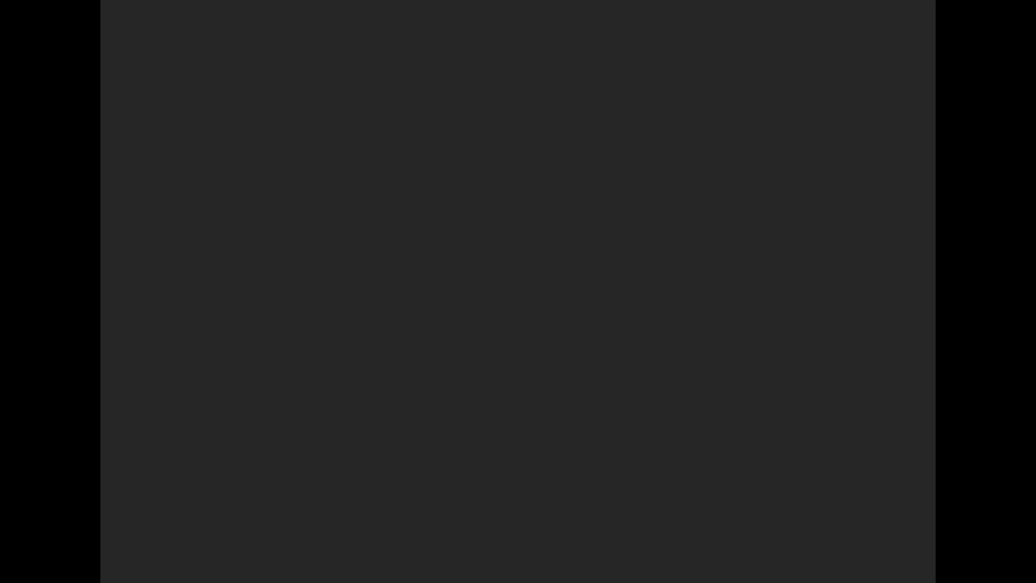